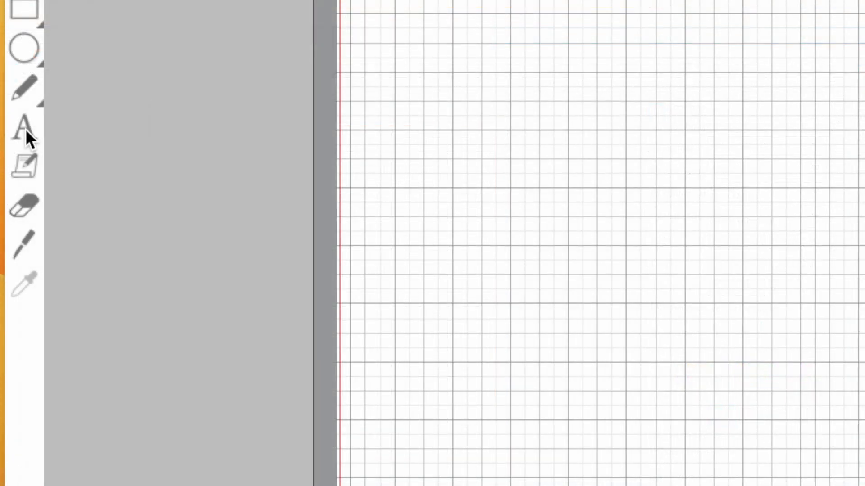
# Step: Add the letter M as text on the page
pyautogui.click(25, 129)
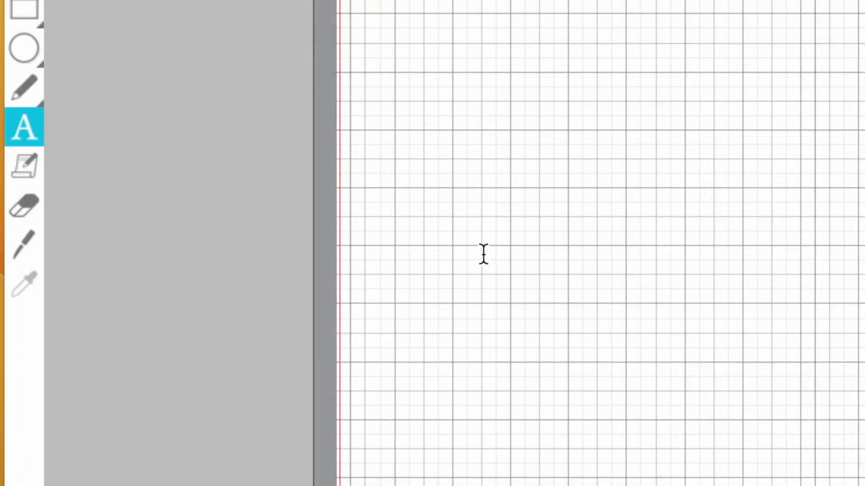
pyautogui.click(677, 322)
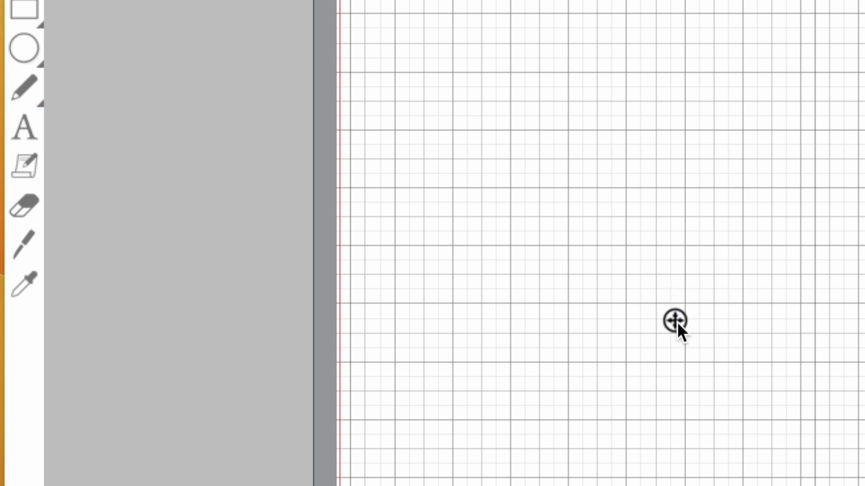
pyautogui.write('M')
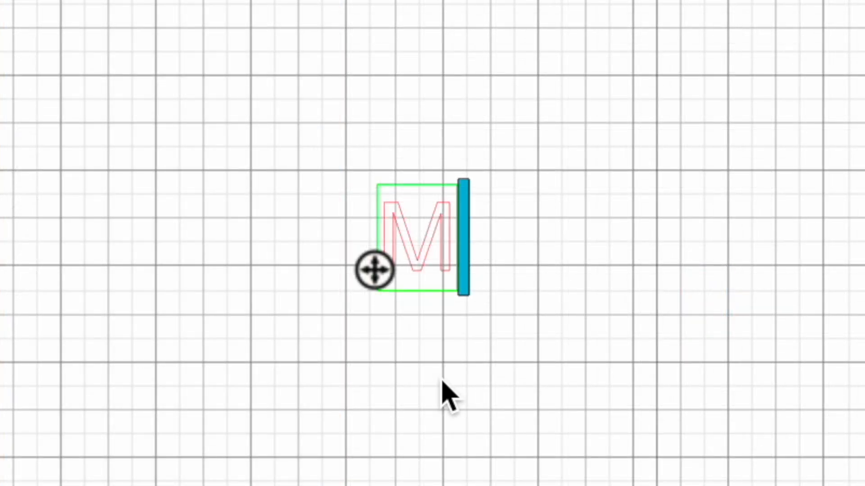
pyautogui.click(442, 380)
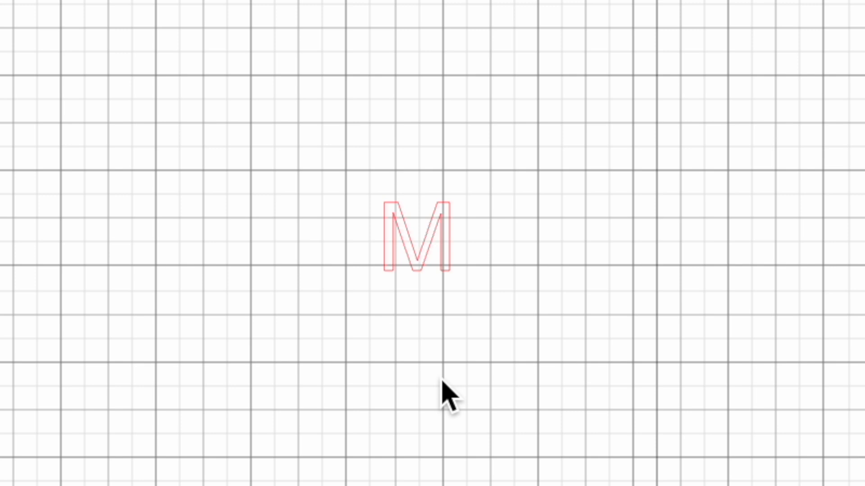
# Step: Enlarge the letter M to about 8.2 in tall and fill it with dark pink
pyautogui.moveTo(297, 105); pyautogui.dragTo(629, 445)
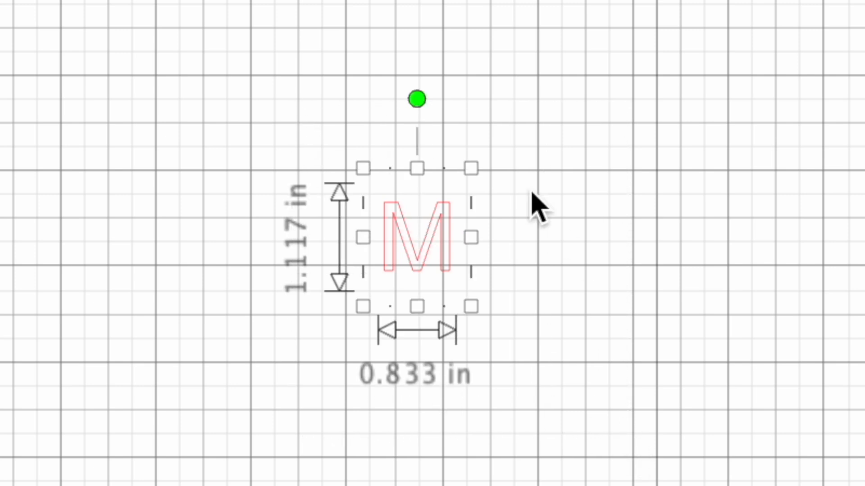
pyautogui.moveTo(472, 169); pyautogui.dragTo(604, 195)
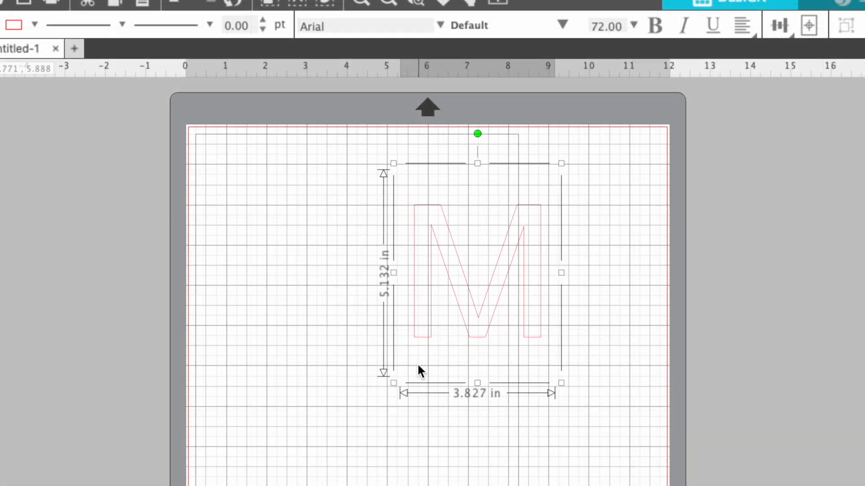
pyautogui.moveTo(394, 382); pyautogui.dragTo(301, 485)
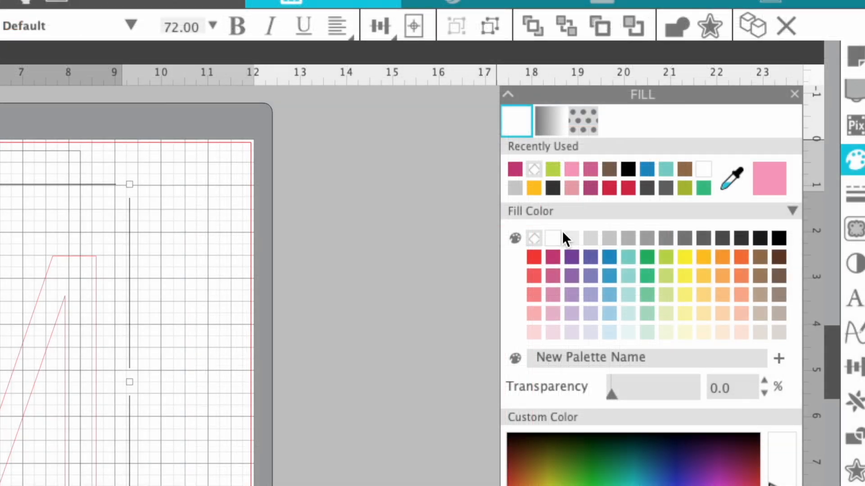
pyautogui.click(550, 258)
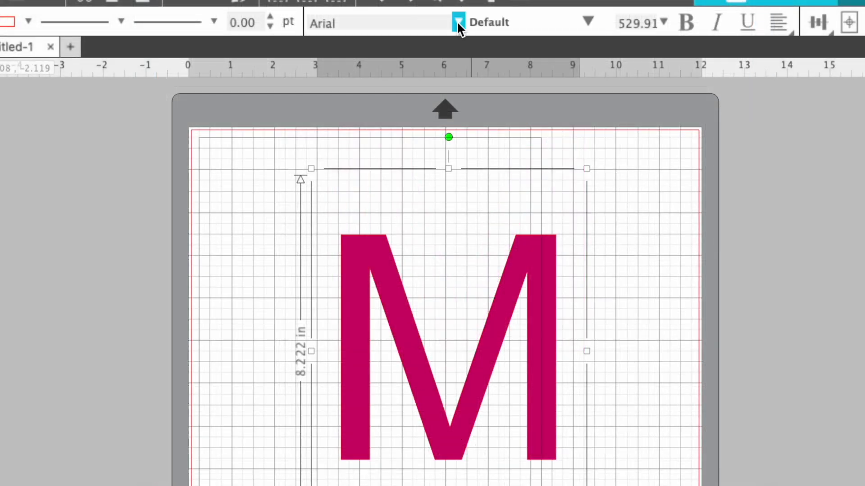
# Step: Change the letter's font to AppleMyungjo
pyautogui.click(458, 21)
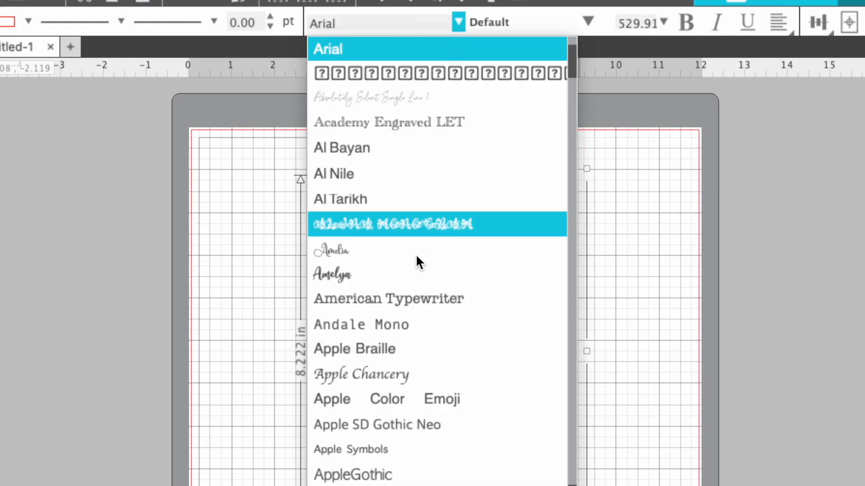
pyautogui.scroll(-5, 416, 254)
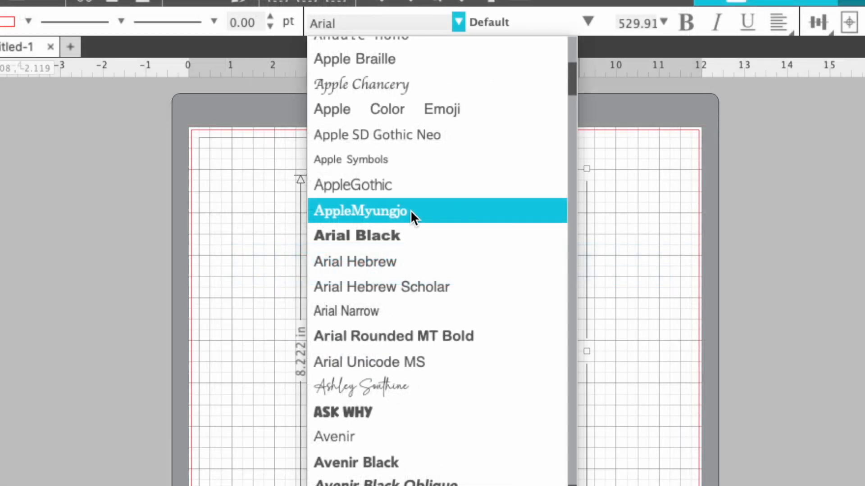
pyautogui.click(411, 211)
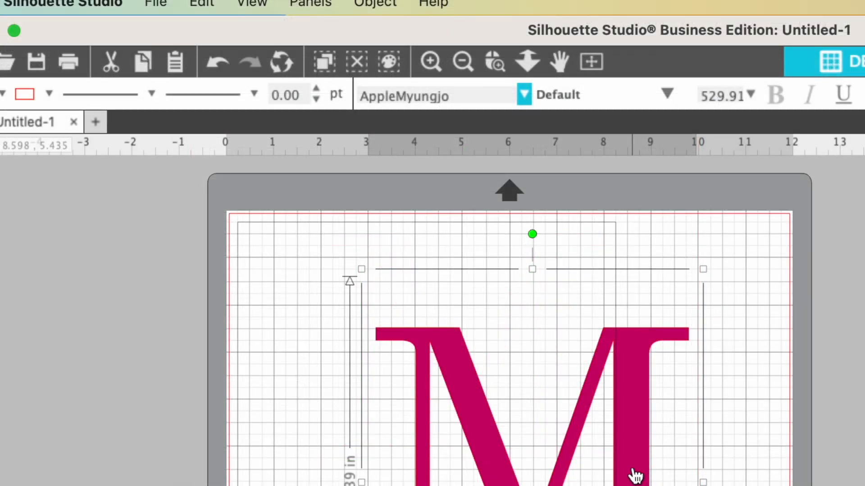
# Step: Ungroup the letter M, stretch it taller from its lower edge and shift it slightly to the left on the mat
pyautogui.click(364, 5)
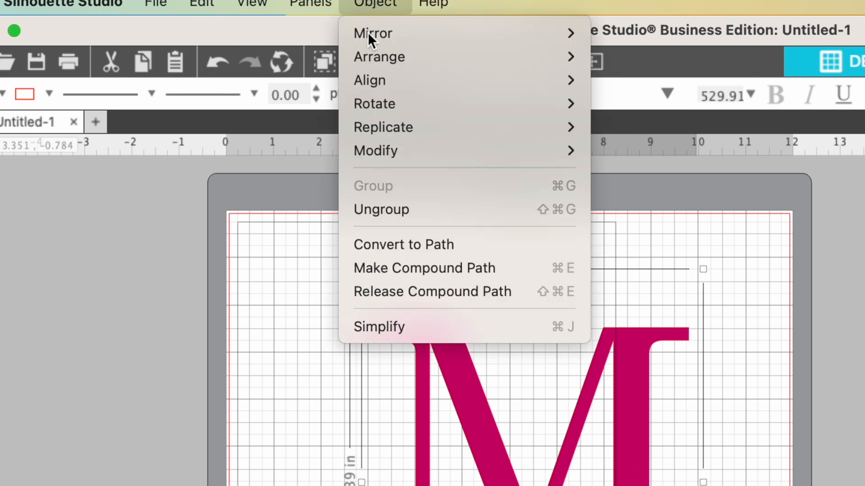
pyautogui.click(393, 209)
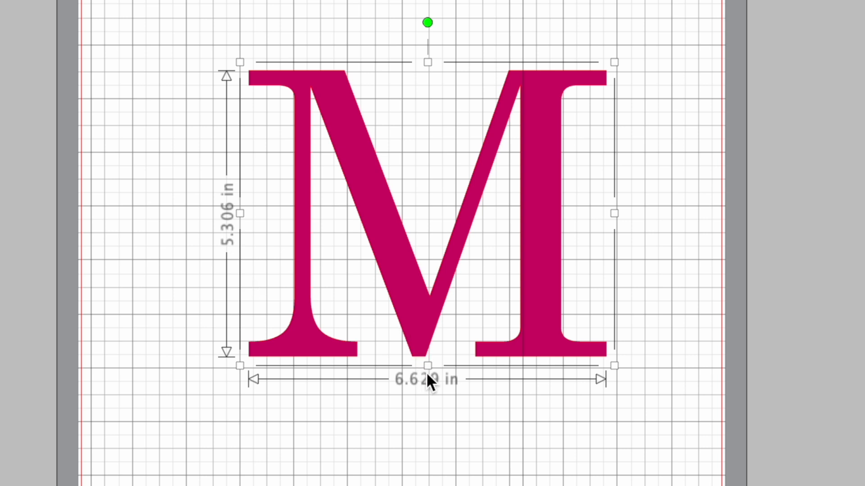
pyautogui.moveTo(428, 367); pyautogui.dragTo(428, 416)
pyautogui.moveTo(535, 303); pyautogui.dragTo(492, 292)
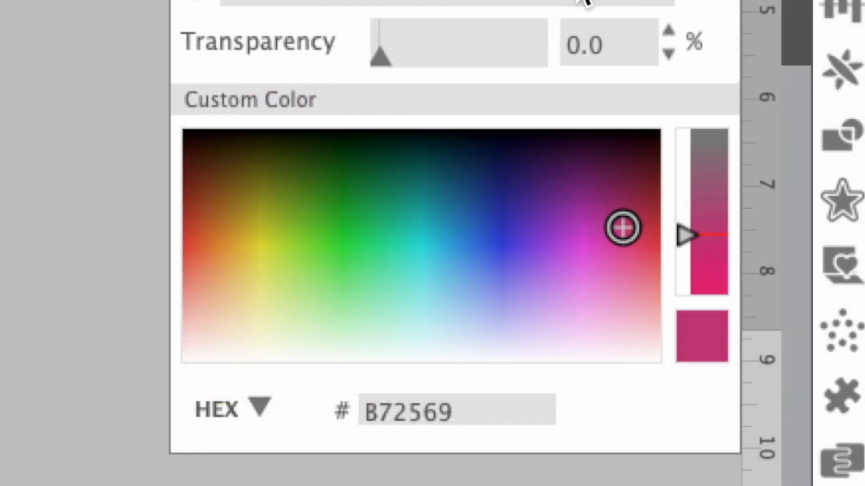
# Step: Create an outward offset of the letter M with a distance of 0.060 in and sharp corners
pyautogui.click(843, 205)
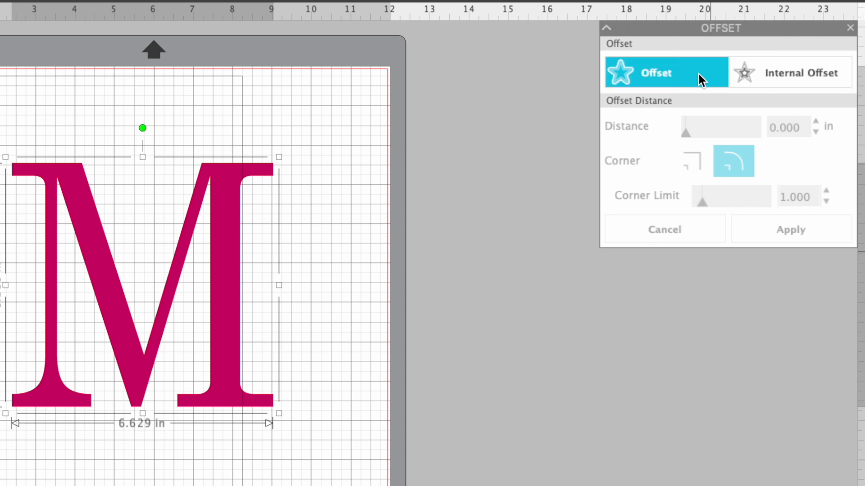
pyautogui.click(658, 69)
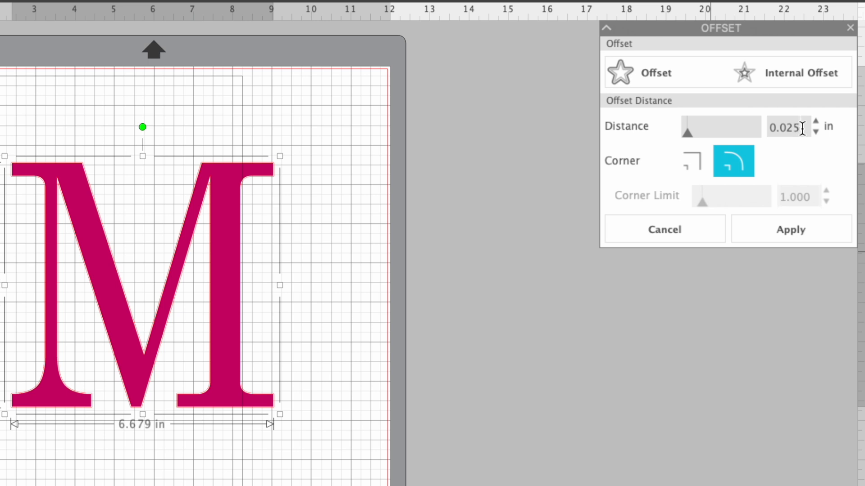
pyautogui.press('BackSpace')
pyautogui.press('BackSpace')
pyautogui.write('40')
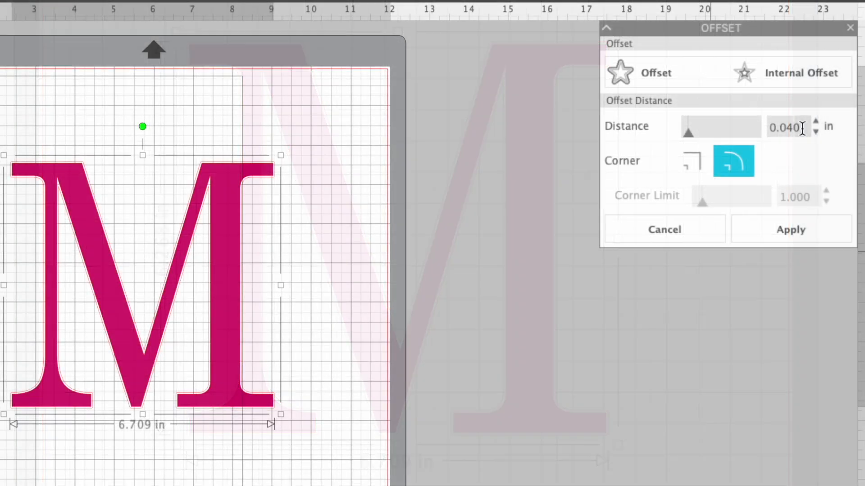
pyautogui.write('6')
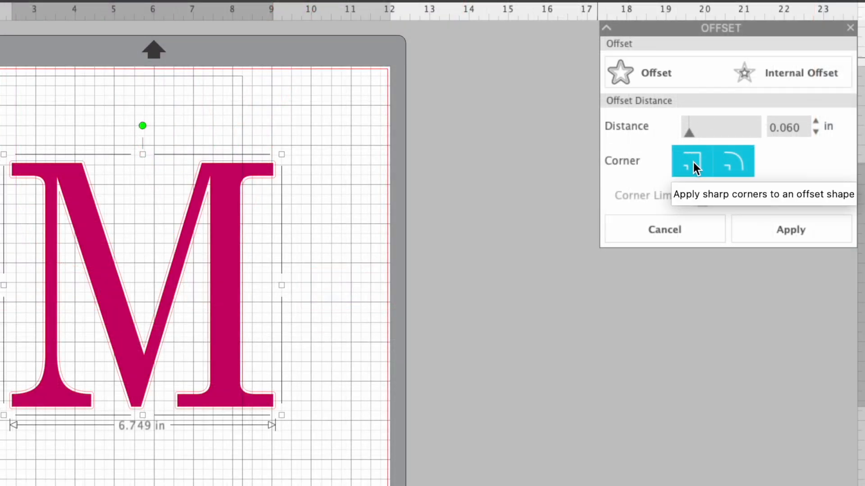
pyautogui.click(693, 162)
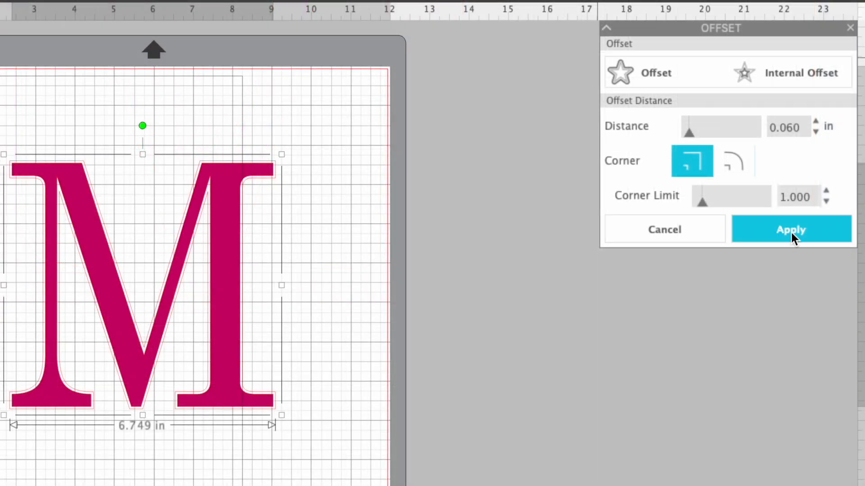
pyautogui.click(791, 233)
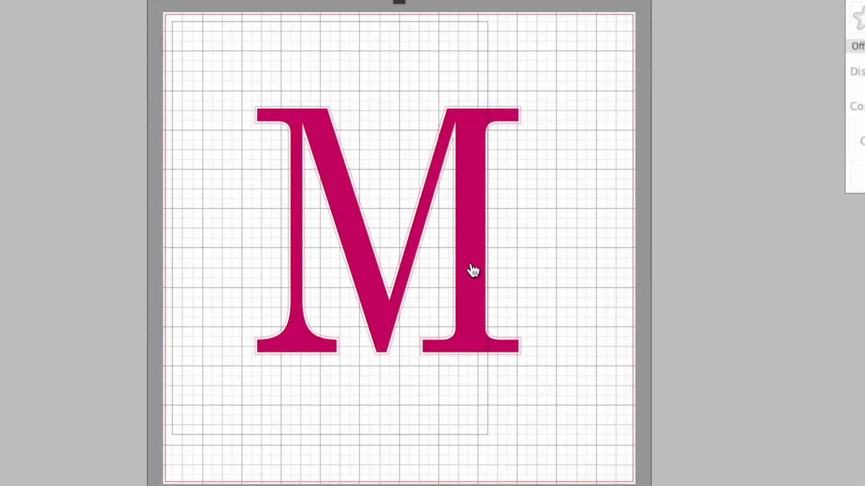
# Step: Move the original M off the left side of the mat and fill the remaining offset outline with dark pink
pyautogui.moveTo(471, 270); pyautogui.dragTo(62, 347)
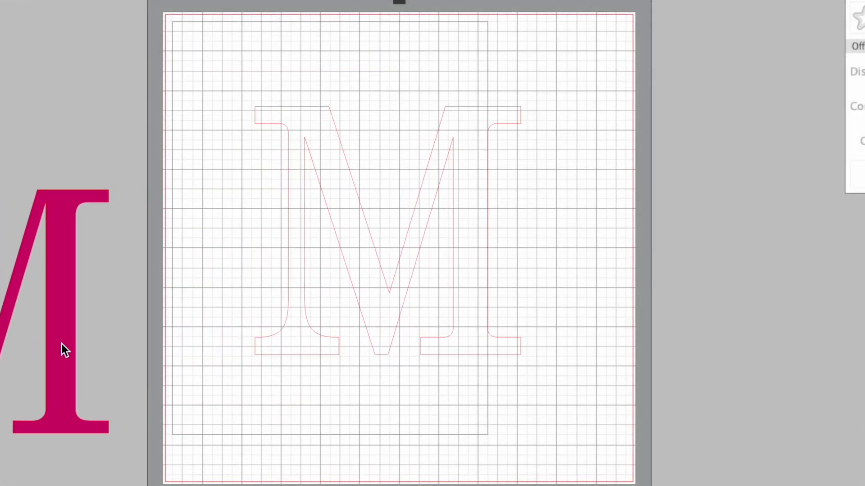
pyautogui.click(505, 334)
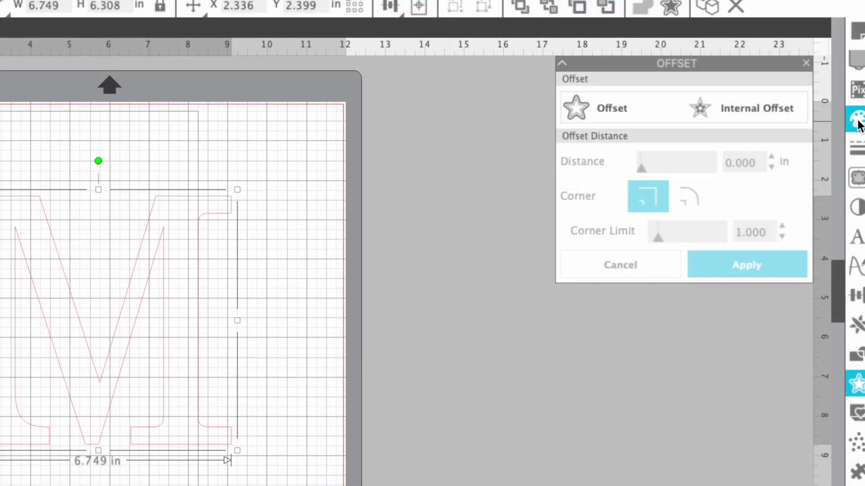
pyautogui.click(858, 121)
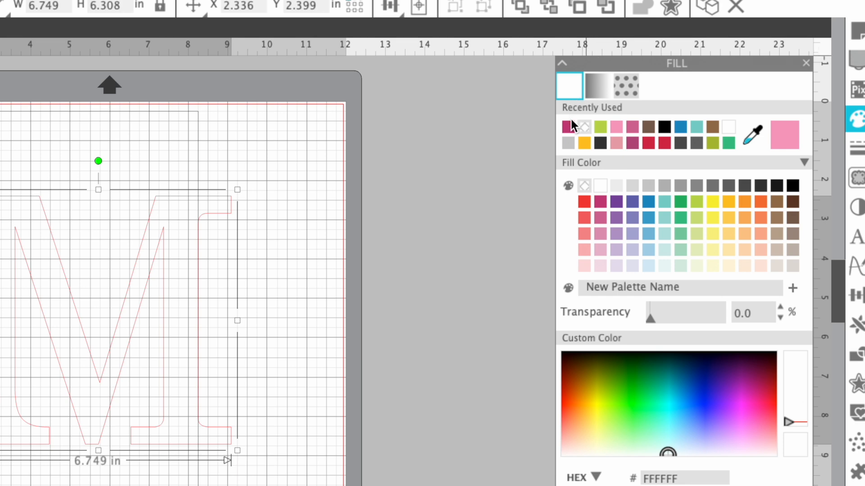
pyautogui.click(569, 127)
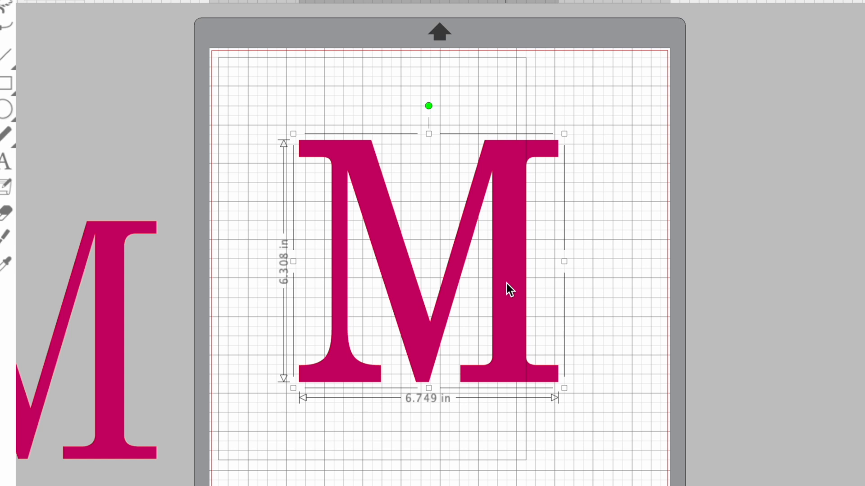
# Step: Resize the filled offset M on the mat to about 9.37 in wide and 9.04 in tall
pyautogui.moveTo(564, 388); pyautogui.dragTo(633, 469)
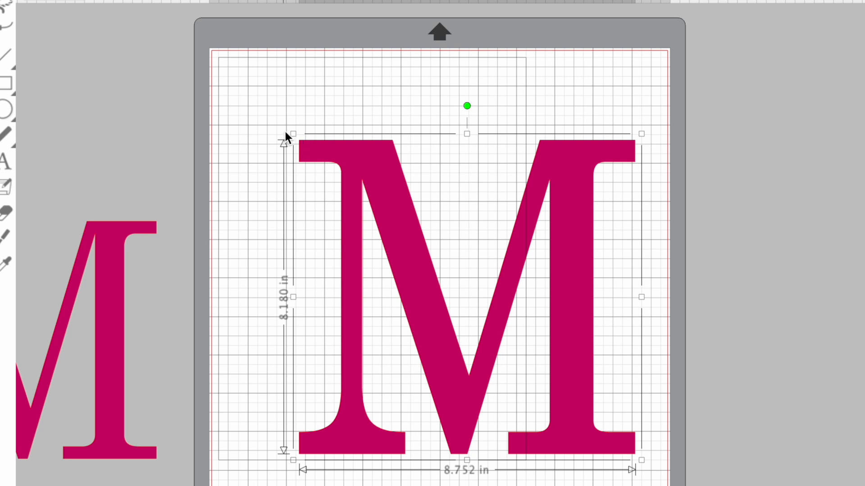
pyautogui.moveTo(295, 134); pyautogui.dragTo(258, 105)
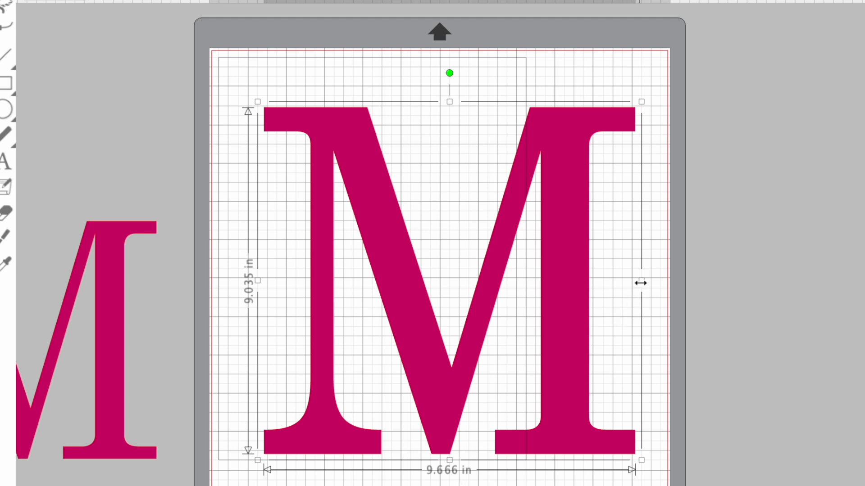
pyautogui.moveTo(641, 282); pyautogui.dragTo(629, 283)
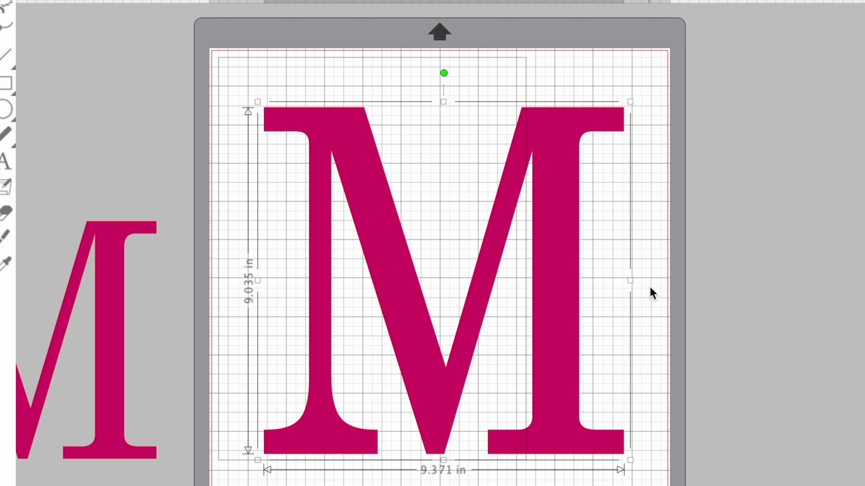
pyautogui.click(650, 285)
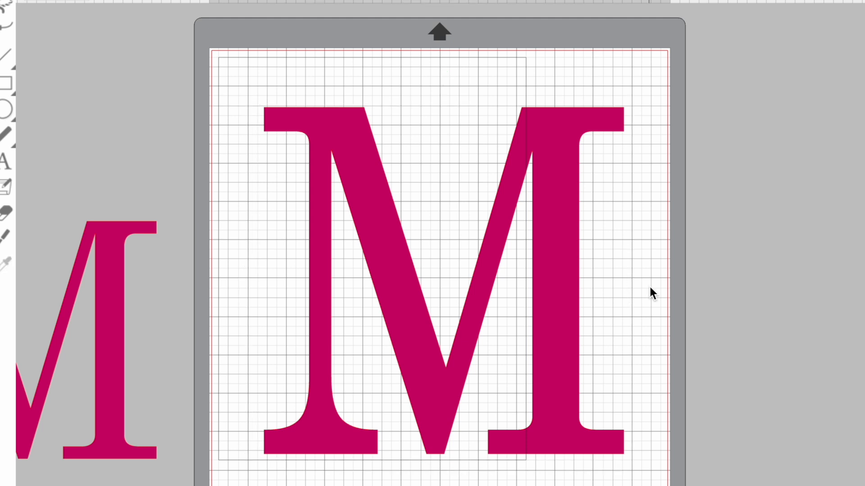
# Step: Create an outward offset of the enlarged M at 0.060 in with sharp corners
pyautogui.click(562, 300)
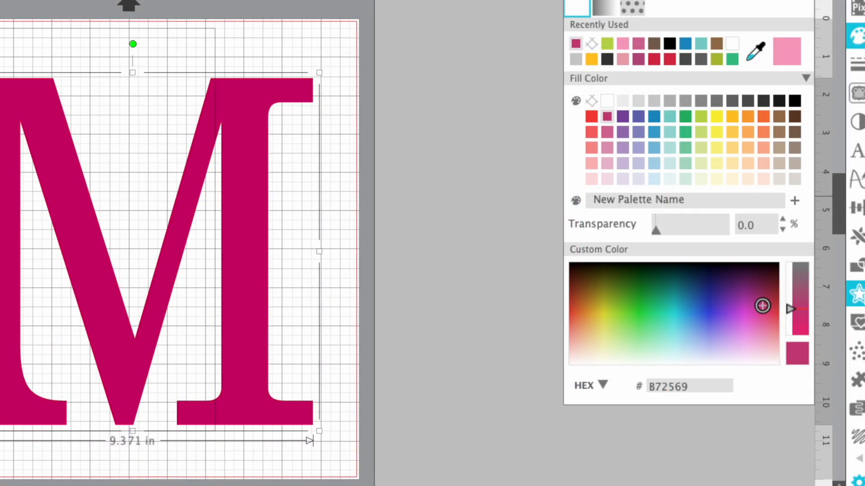
pyautogui.click(858, 297)
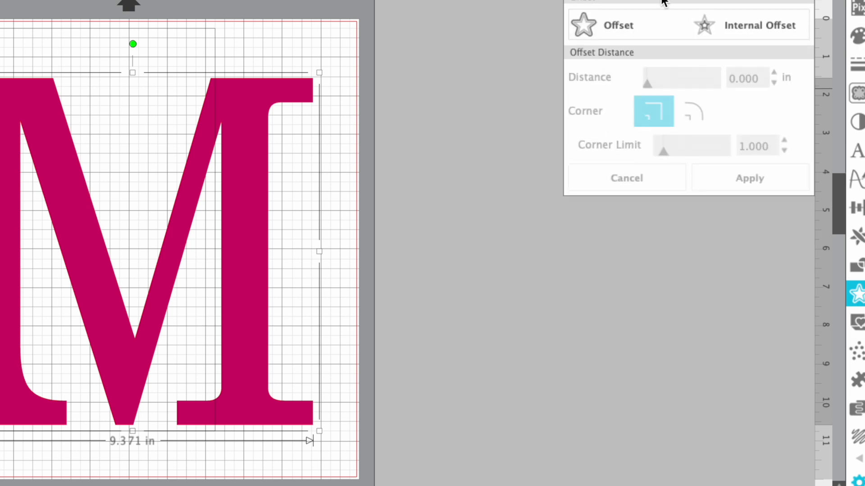
pyautogui.click(617, 25)
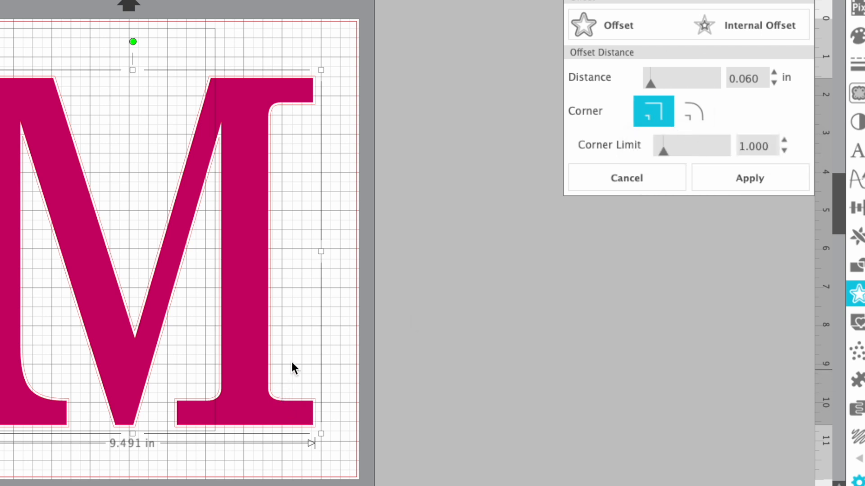
pyautogui.click(745, 182)
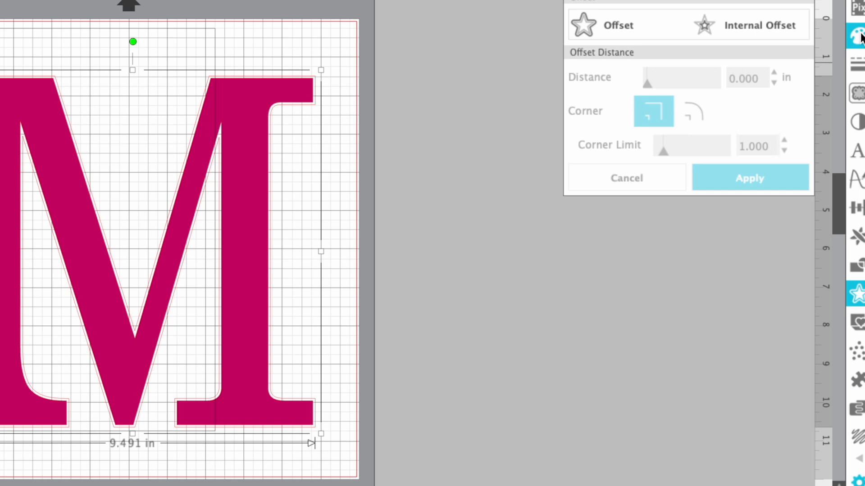
# Step: Fill the new offset outline with black and move the pink M down and left off the black letter
pyautogui.click(858, 36)
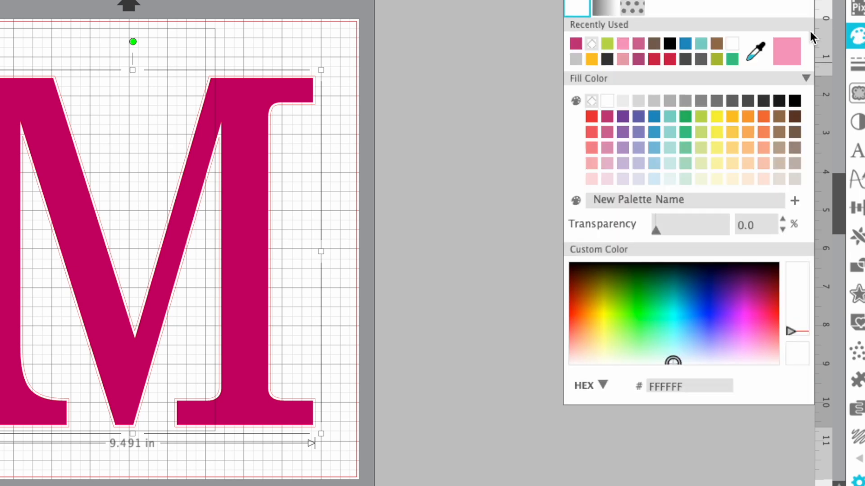
pyautogui.click(795, 102)
pyautogui.click(429, 219)
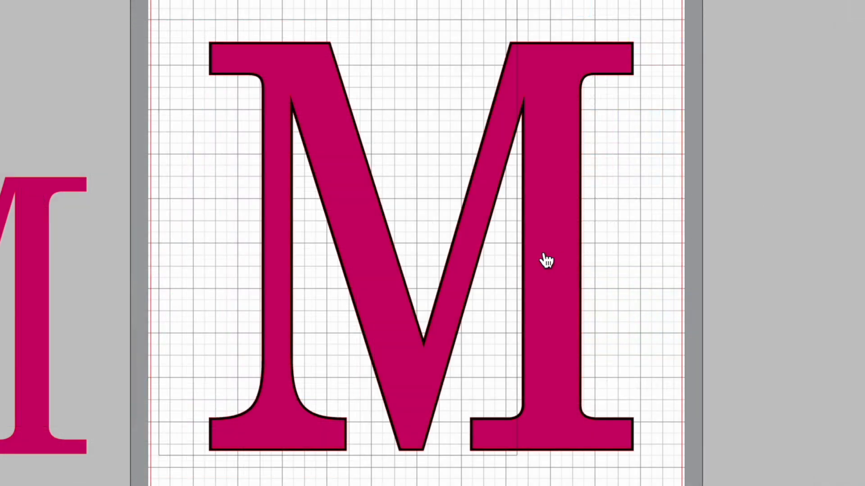
pyautogui.moveTo(550, 248); pyautogui.dragTo(477, 292)
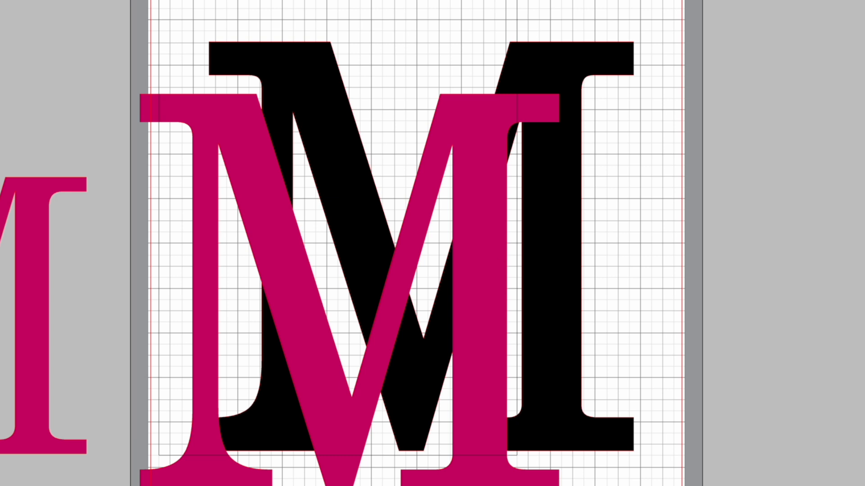
# Step: Undo the pink M's move, apply Subtract All to the pink and black letters, and check the remaining black outline
pyautogui.hotkey('ctrl', 'z')
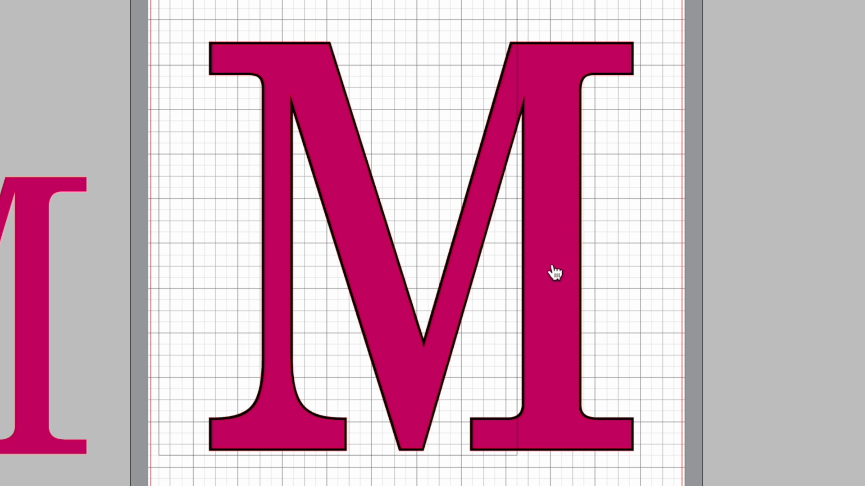
pyautogui.moveTo(648, 10); pyautogui.dragTo(515, 212)
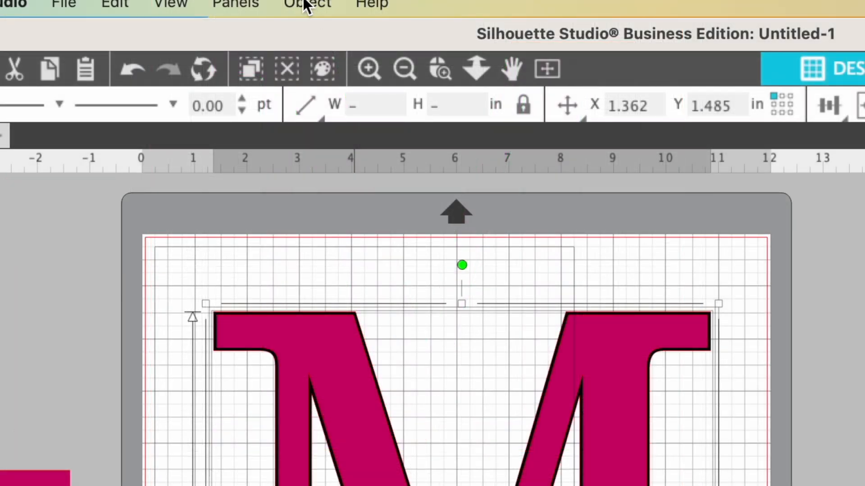
pyautogui.click(307, 5)
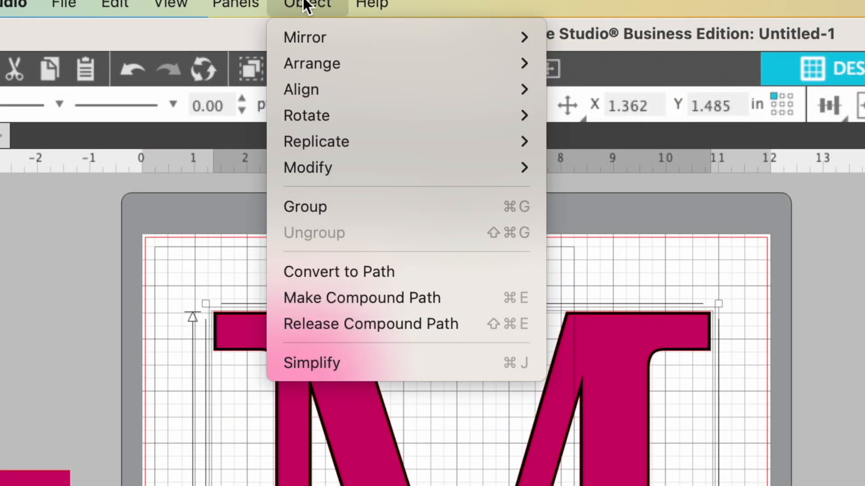
pyautogui.moveTo(320, 166)
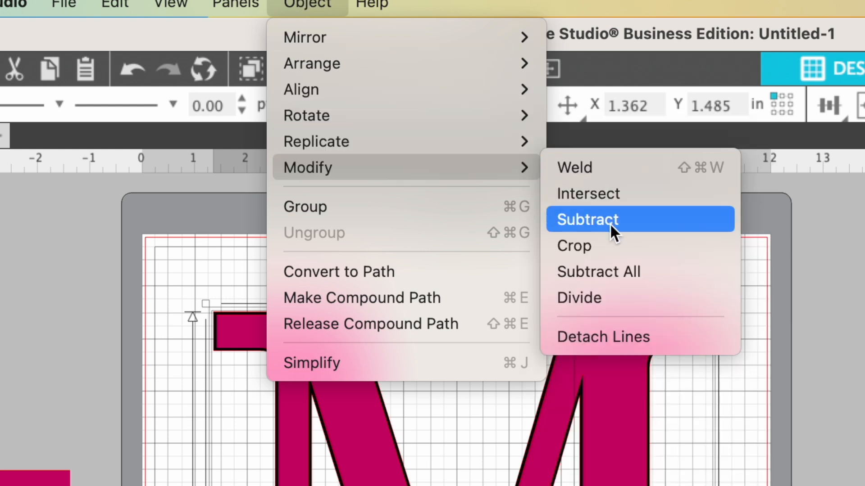
pyautogui.click(614, 274)
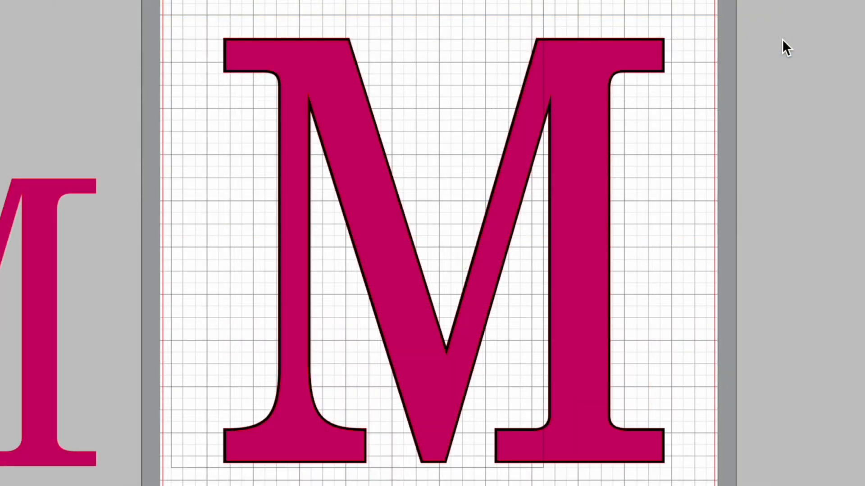
pyautogui.moveTo(565, 178); pyautogui.dragTo(458, 183)
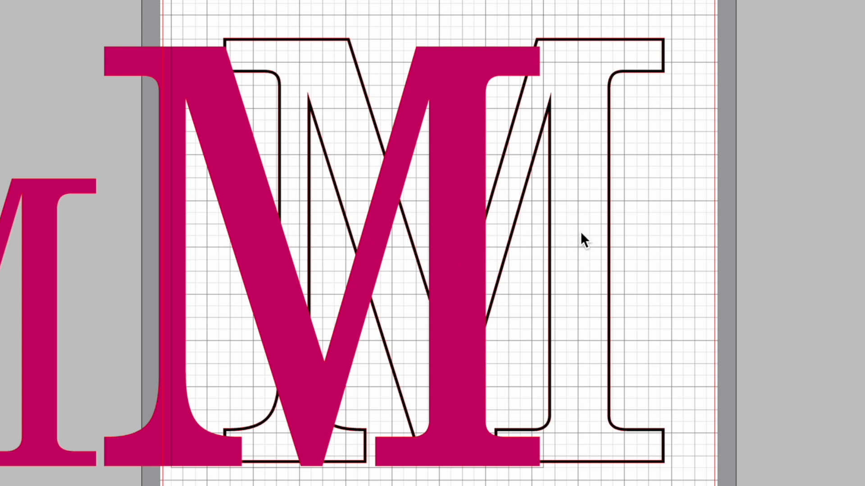
pyautogui.press('super+z')
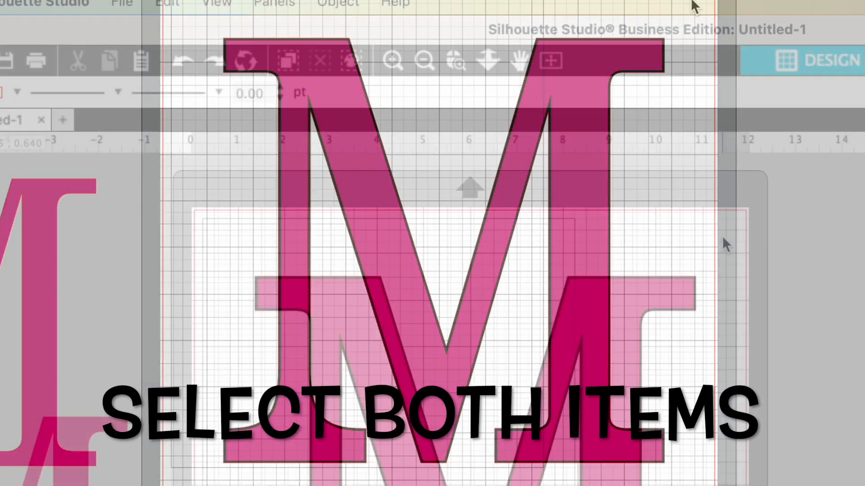
# Step: Group the large pink M with its black outline
pyautogui.moveTo(723, 236); pyautogui.dragTo(520, 425)
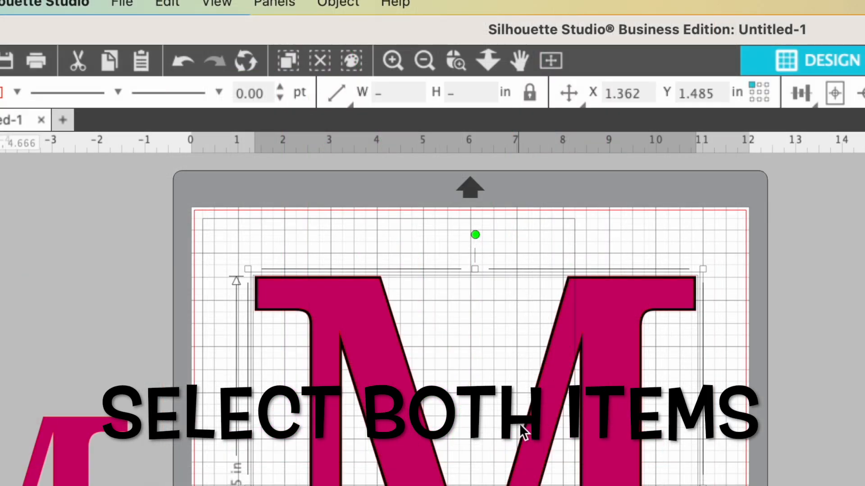
pyautogui.click(342, 5)
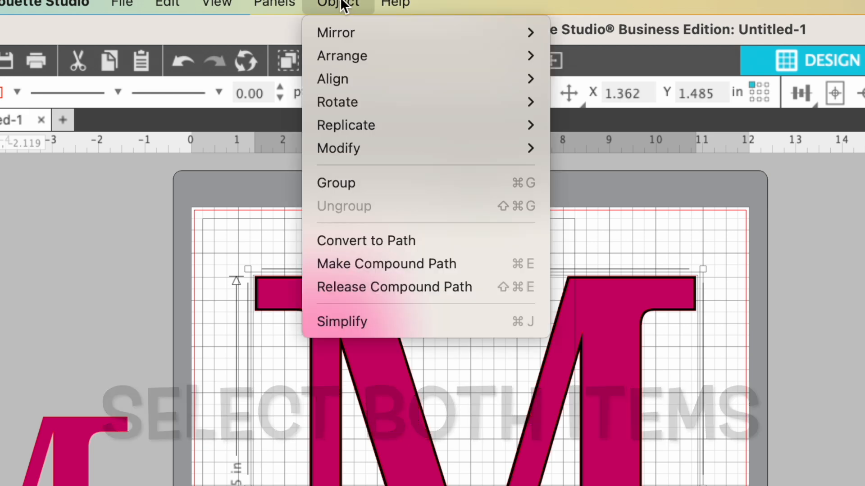
pyautogui.click(348, 180)
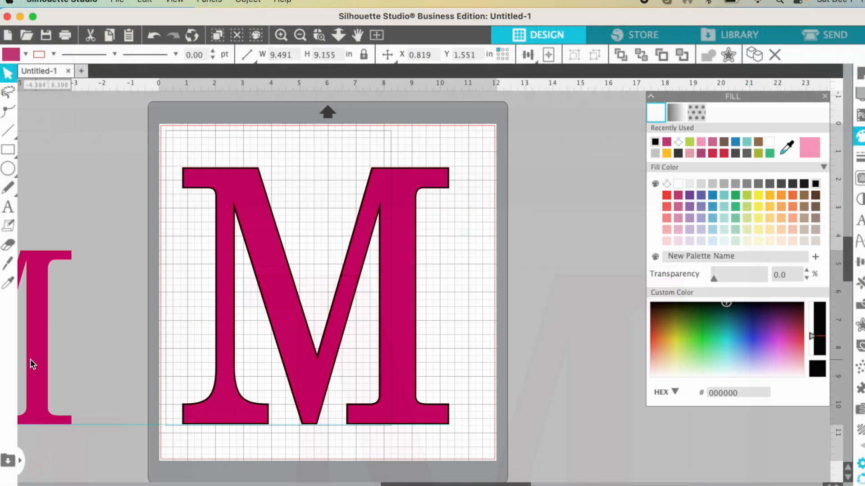
pyautogui.click(347, 379)
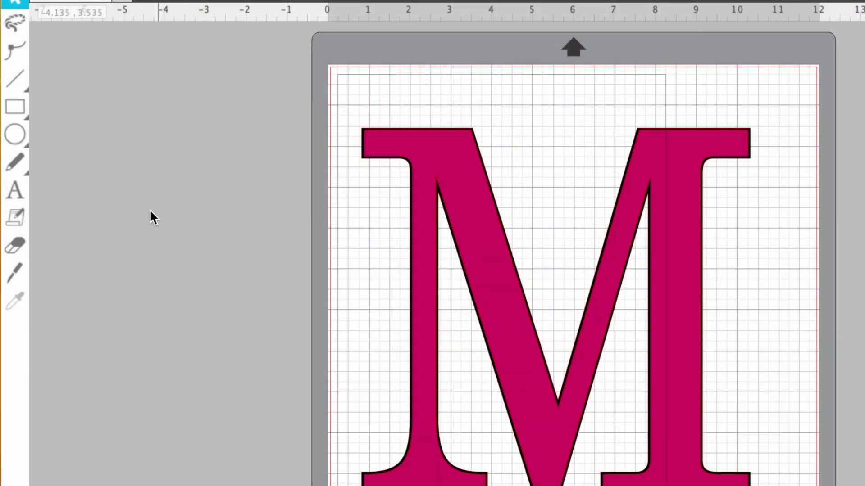
# Step: Add a text line with the person's first name over the upper part of the large M
pyautogui.click(14, 185)
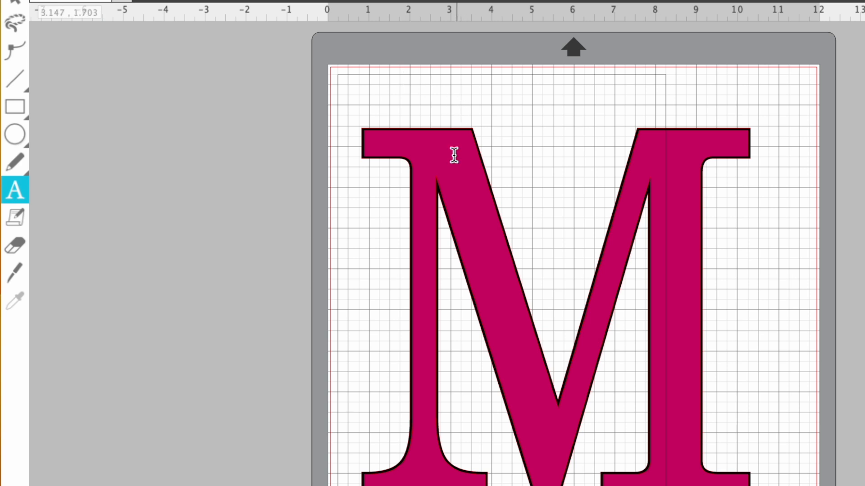
pyautogui.click(451, 210)
pyautogui.write('Mar')
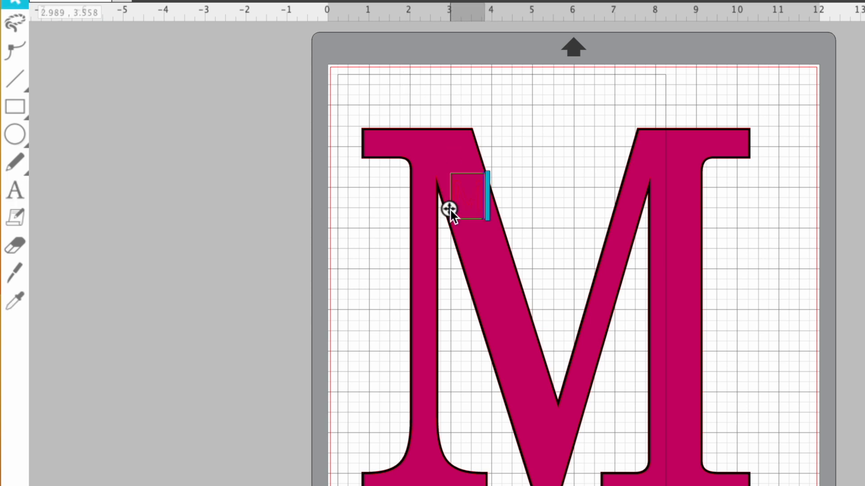
pyautogui.write('ilyn')
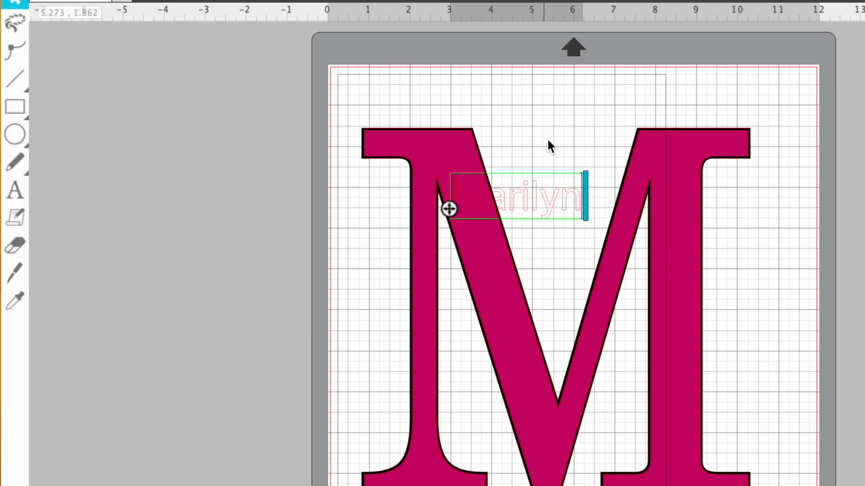
pyautogui.click(566, 129)
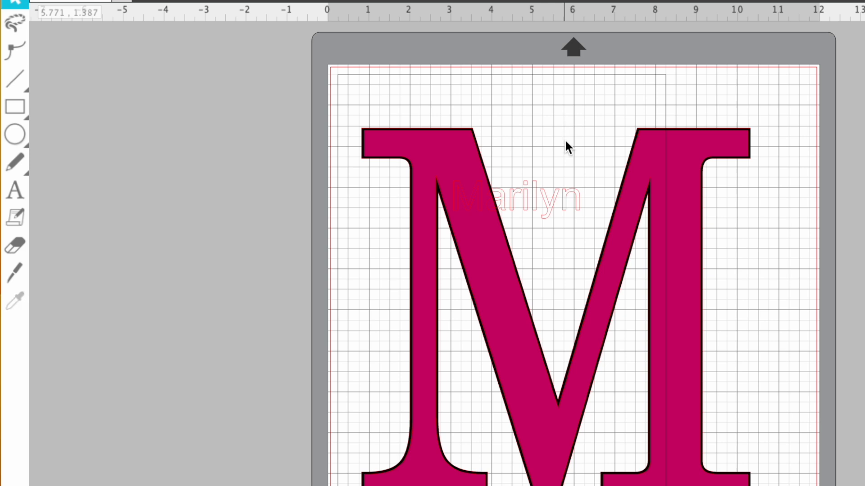
# Step: Set the name text's font to bastian and fill it with lime green
pyautogui.click(552, 212)
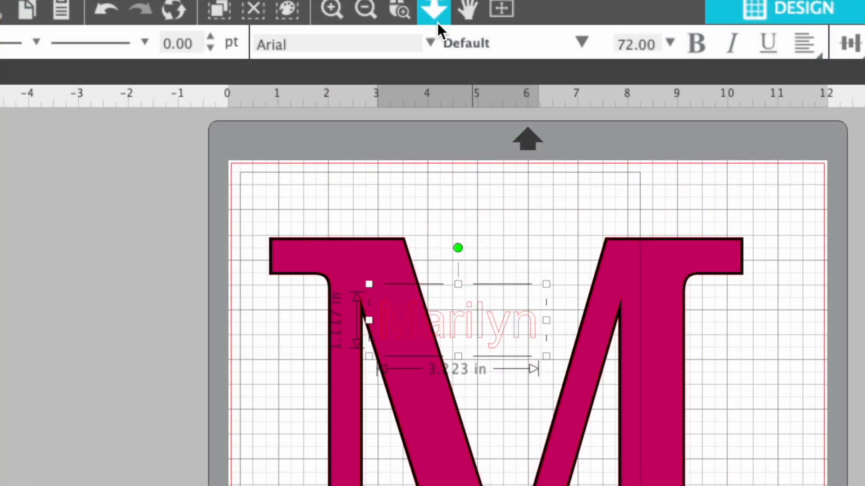
pyautogui.click(431, 44)
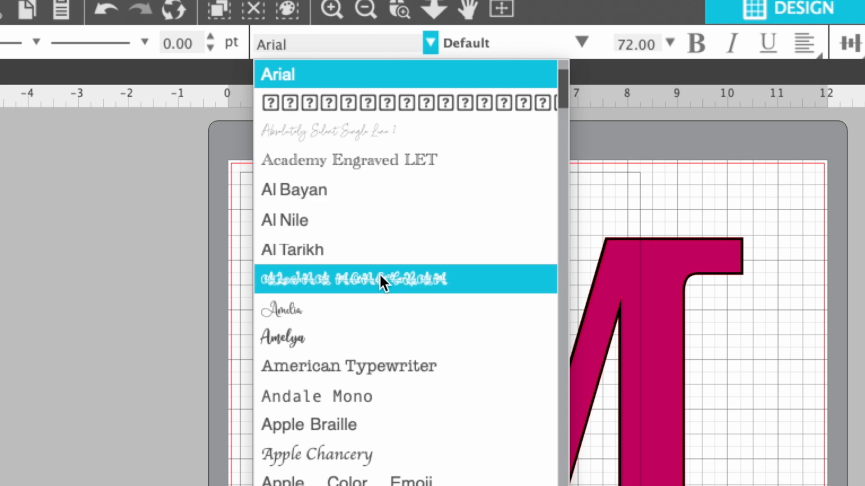
pyautogui.scroll(-10, 379, 274)
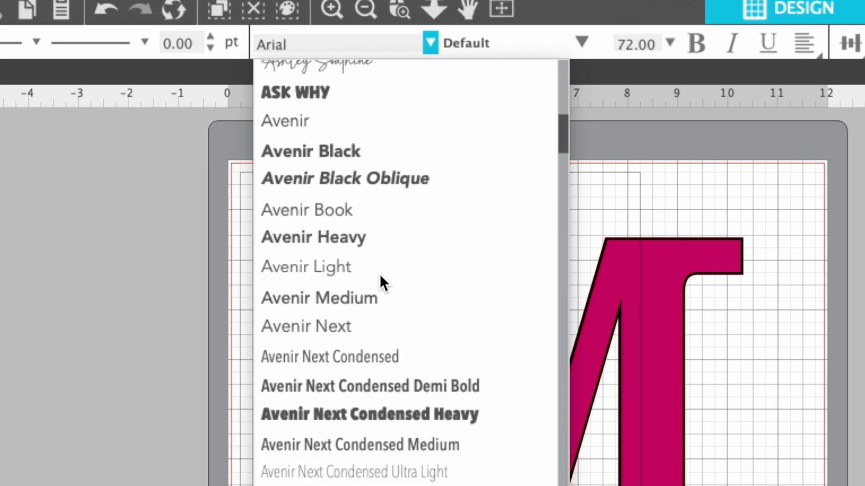
pyautogui.scroll(-10, 380, 274)
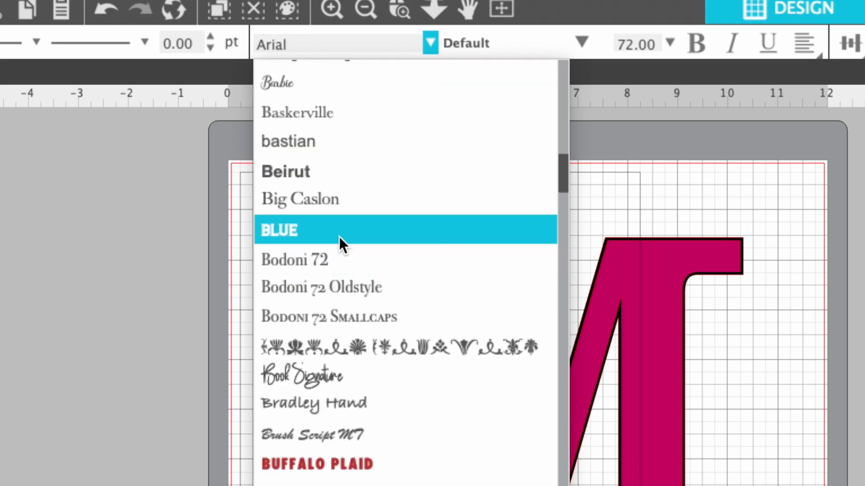
pyautogui.click(297, 143)
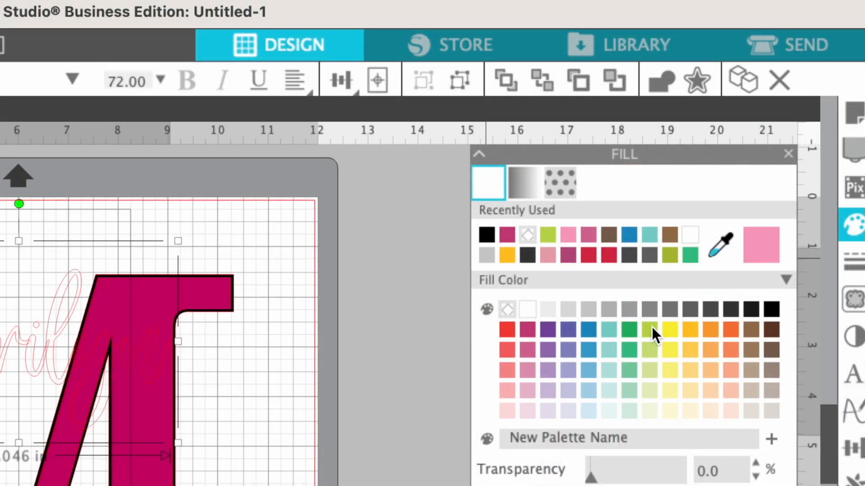
pyautogui.click(652, 326)
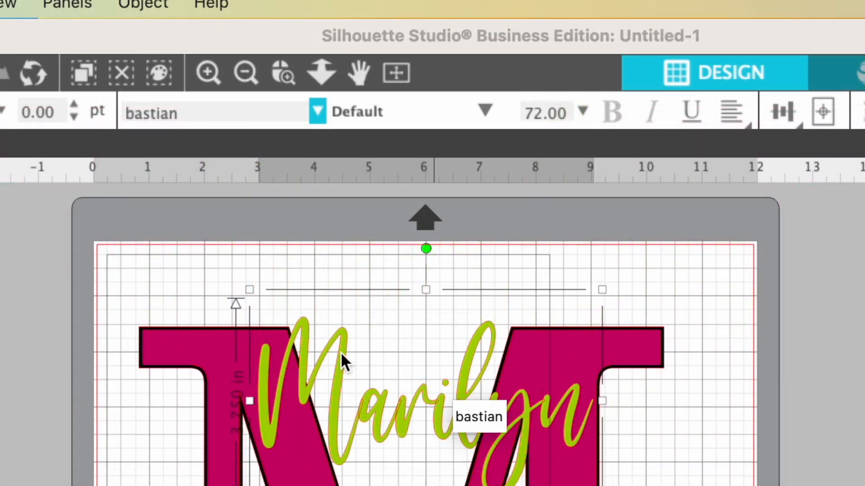
# Step: Ungroup the name into separate letters and shorten its l to about 1.95 in tall
pyautogui.click(144, 5)
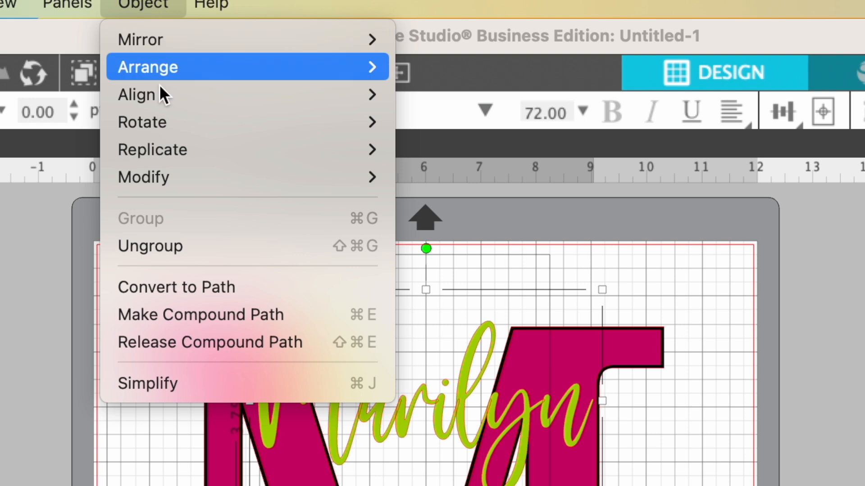
pyautogui.click(191, 246)
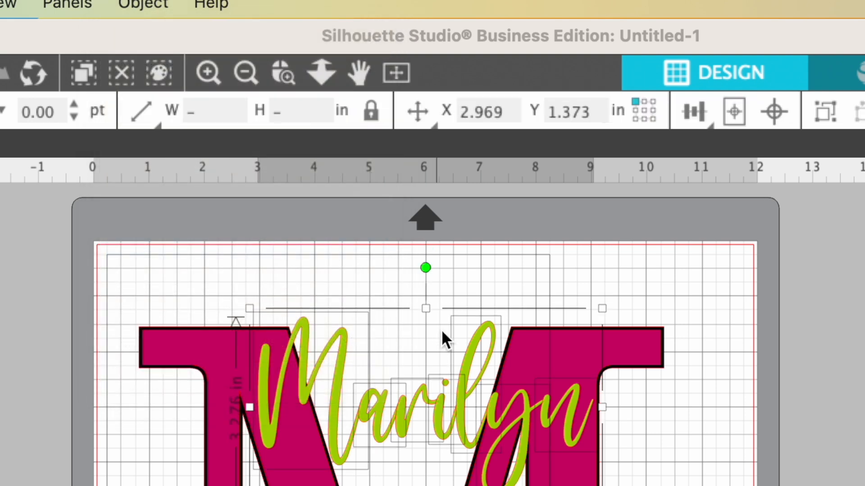
pyautogui.click(677, 456)
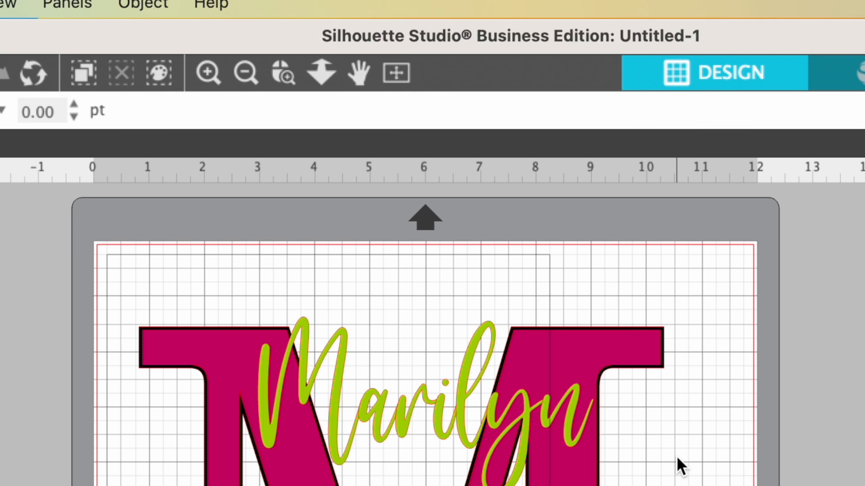
pyautogui.click(475, 358)
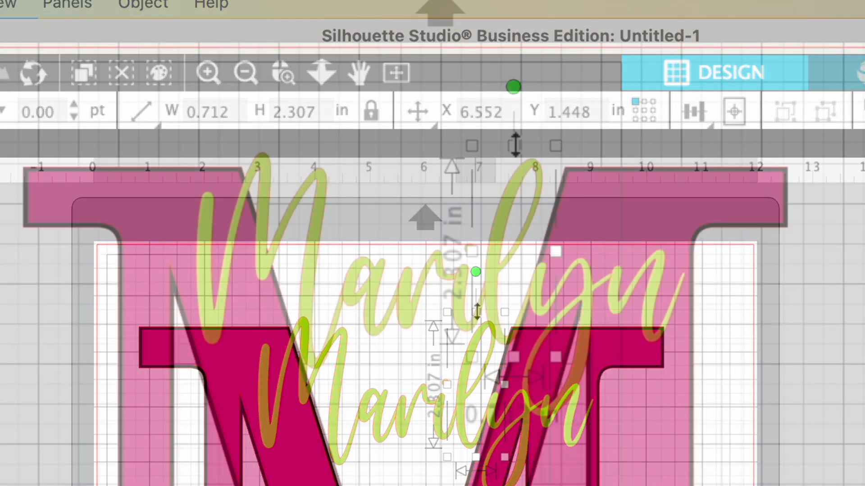
pyautogui.moveTo(479, 311); pyautogui.dragTo(476, 324)
pyautogui.moveTo(515, 164); pyautogui.dragTo(514, 175)
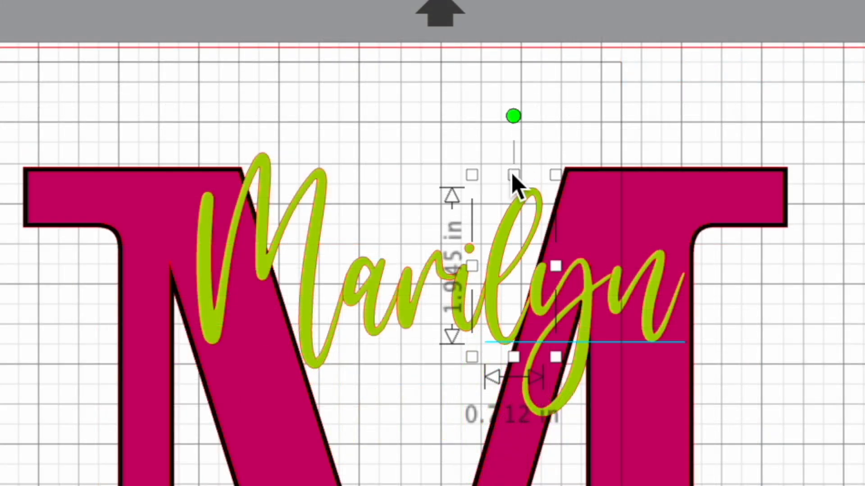
# Step: Resize the script capital M of the name to about 1.70 in wide and 2.39 in tall
pyautogui.click(318, 250)
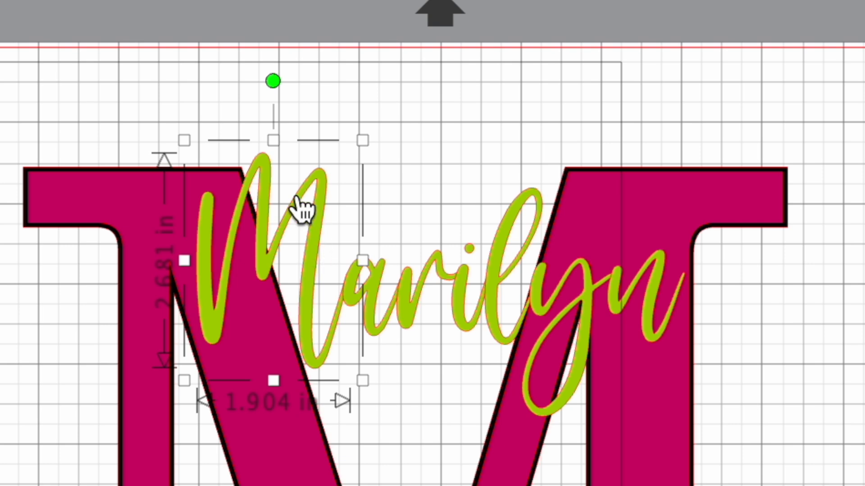
pyautogui.moveTo(271, 143); pyautogui.dragTo(271, 166)
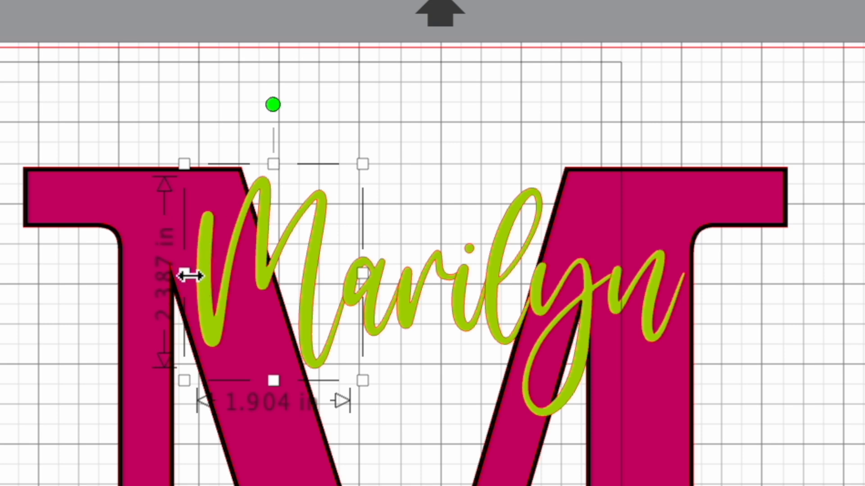
pyautogui.moveTo(187, 276); pyautogui.dragTo(203, 275)
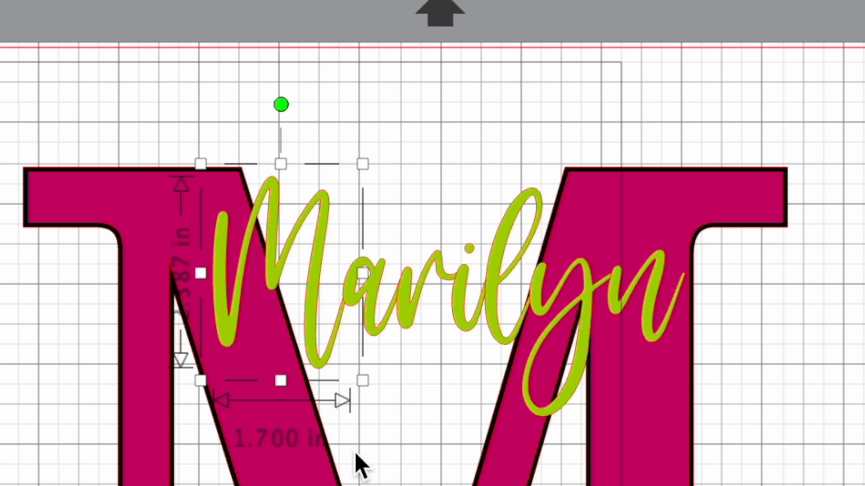
pyautogui.click(456, 480)
# Step: Move the large layered M aside to the left of the name and weld all the name's letters together
pyautogui.moveTo(745, 197); pyautogui.dragTo(34, 235)
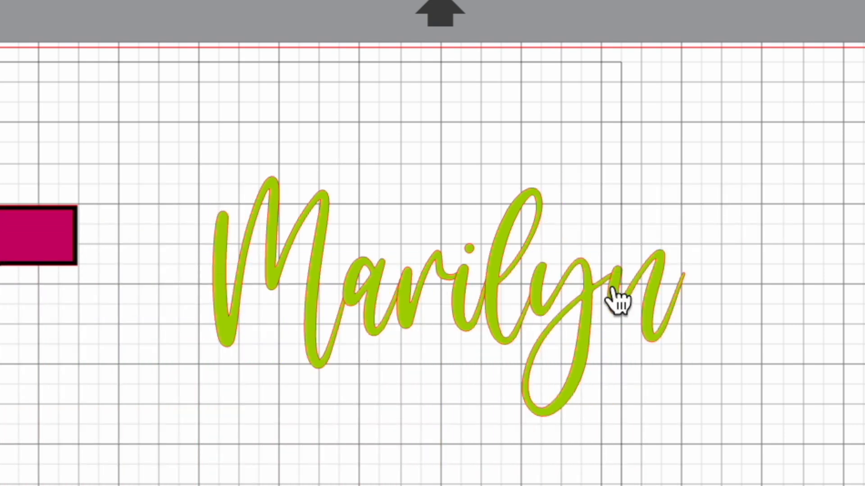
pyautogui.moveTo(801, 145); pyautogui.dragTo(187, 341)
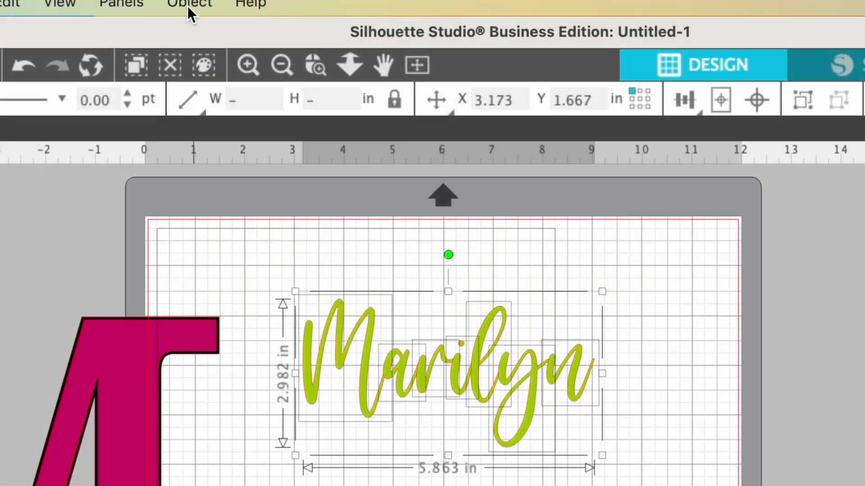
pyautogui.click(188, 6)
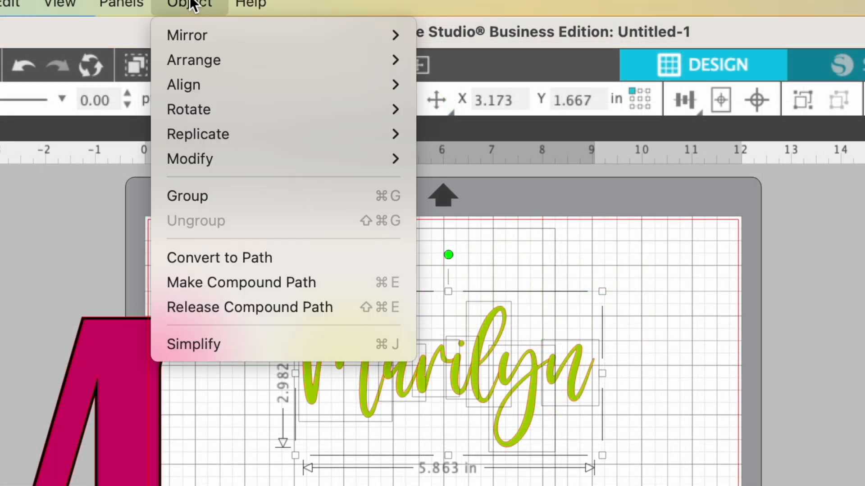
pyautogui.moveTo(230, 155)
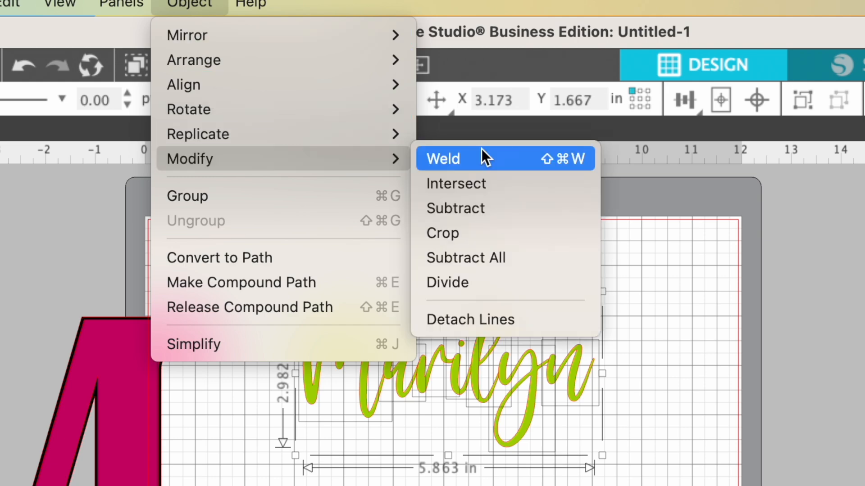
pyautogui.click(472, 158)
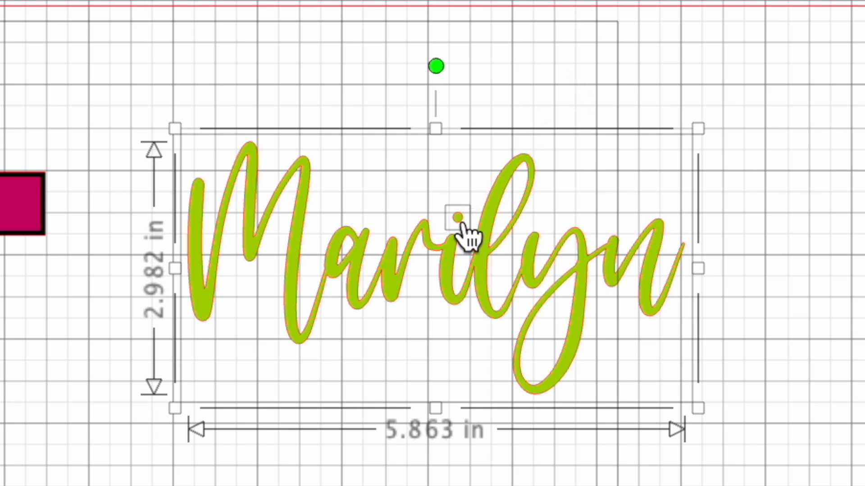
# Step: Move the welded name down and to the left, away from the separate dot of its i
pyautogui.click(778, 145)
pyautogui.moveTo(586, 303); pyautogui.dragTo(489, 485)
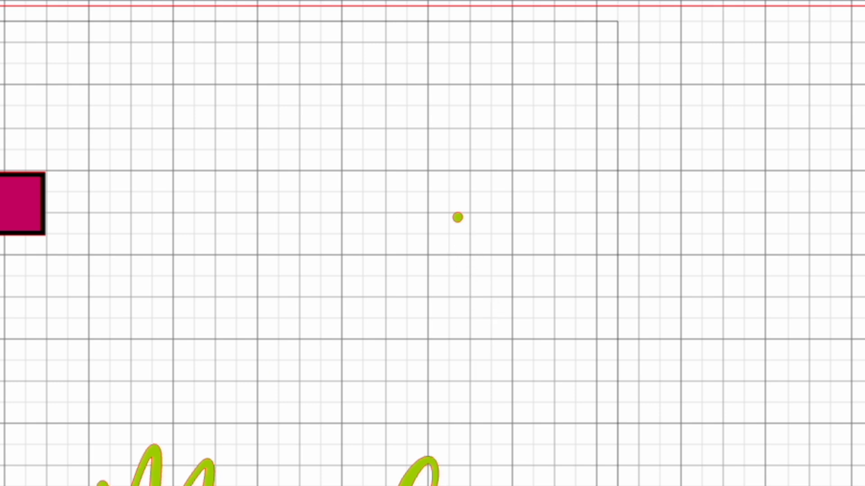
# Step: Undo the last move of the name and group its welded letters with the separate dot of the i
pyautogui.hotkey('ctrl', 'z')
pyautogui.moveTo(168, 88); pyautogui.dragTo(803, 483)
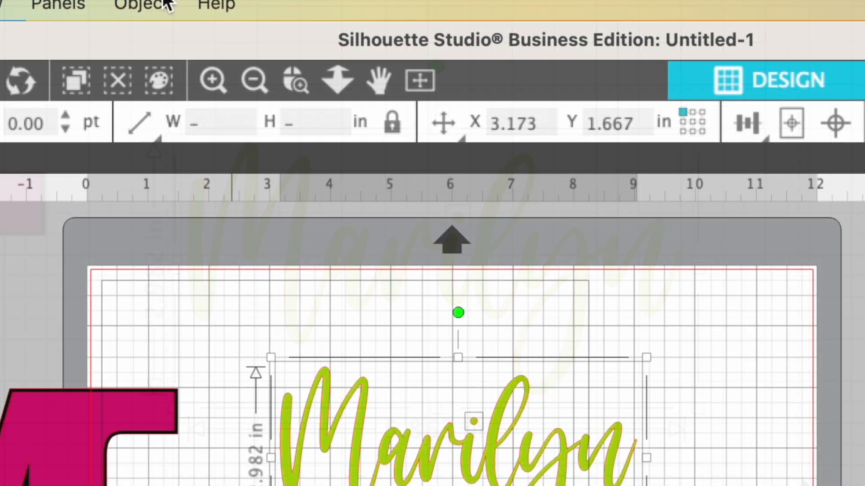
pyautogui.click(151, 5)
pyautogui.click(161, 240)
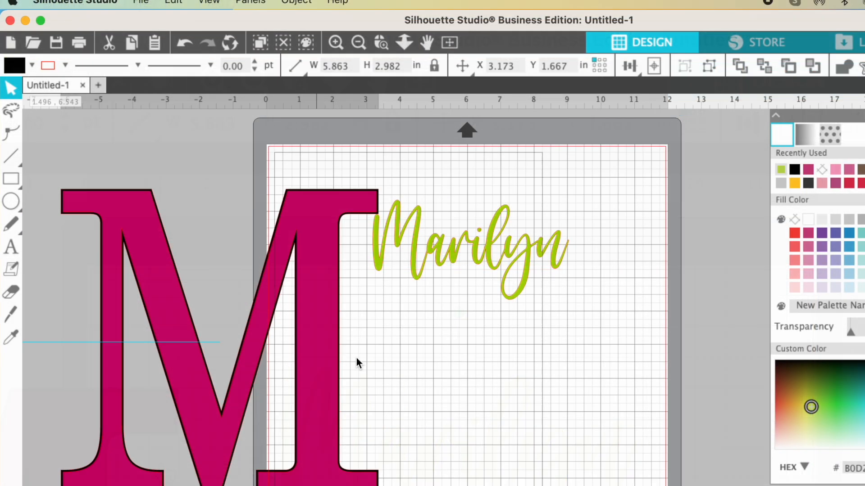
# Step: Move the layered M back onto the mat and place the name over its right half at X 4.100, Y 3.476 in
pyautogui.moveTo(317, 367); pyautogui.dragTo(494, 361)
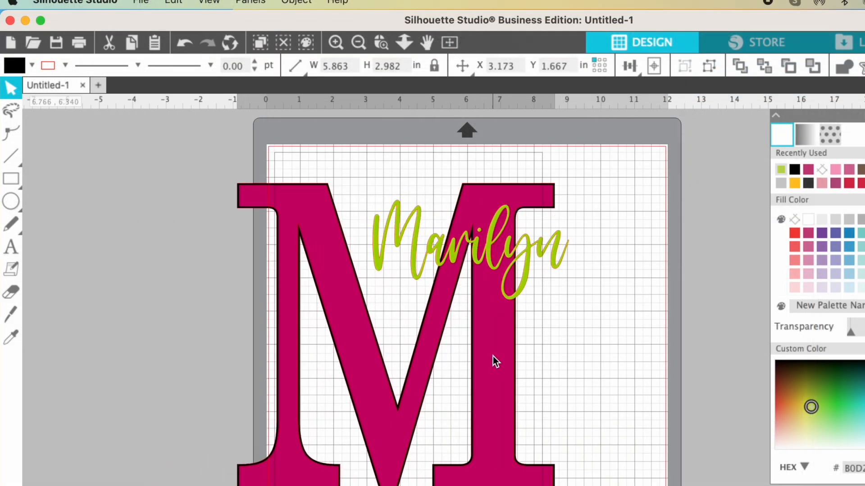
pyautogui.click(537, 286)
pyautogui.moveTo(547, 261); pyautogui.dragTo(576, 318)
pyautogui.click(575, 317)
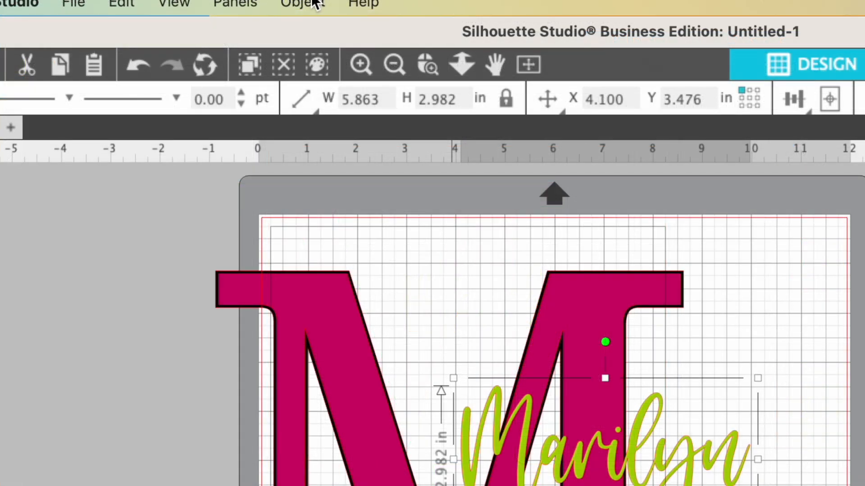
# Step: Rotate the name by 90° counter clockwise and shift it right so it overlaps the outer edge of the M's right stem
pyautogui.click(303, 1)
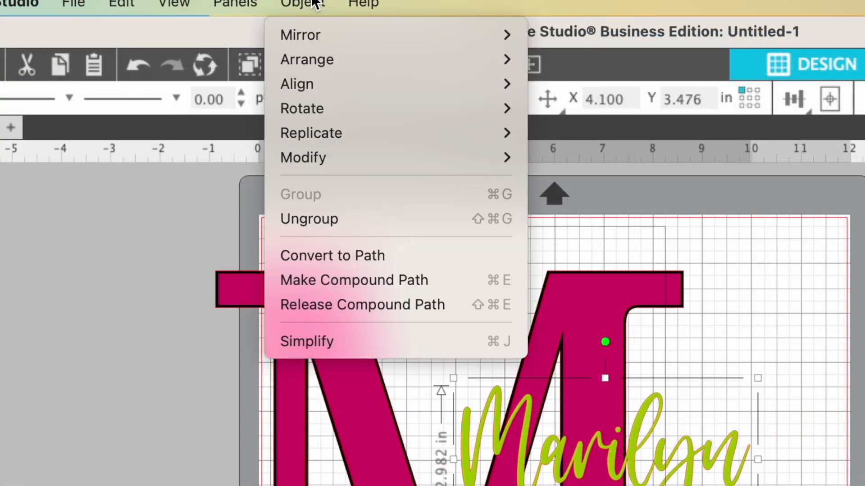
pyautogui.moveTo(322, 112)
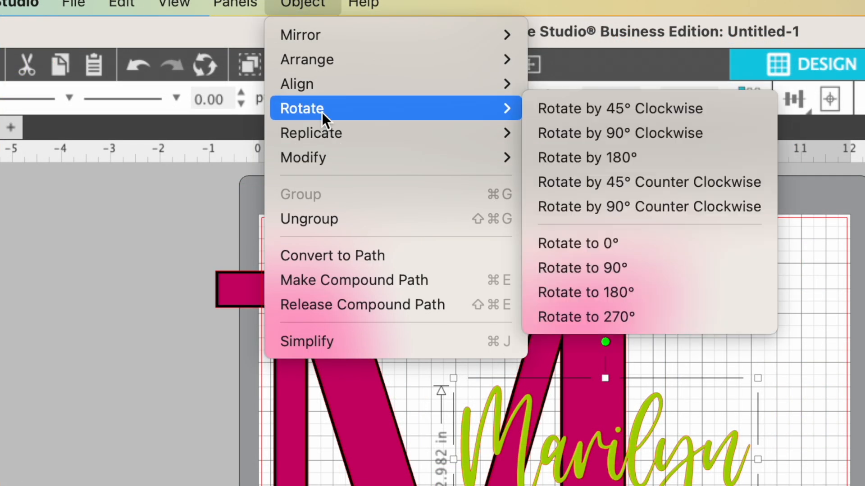
pyautogui.click(611, 210)
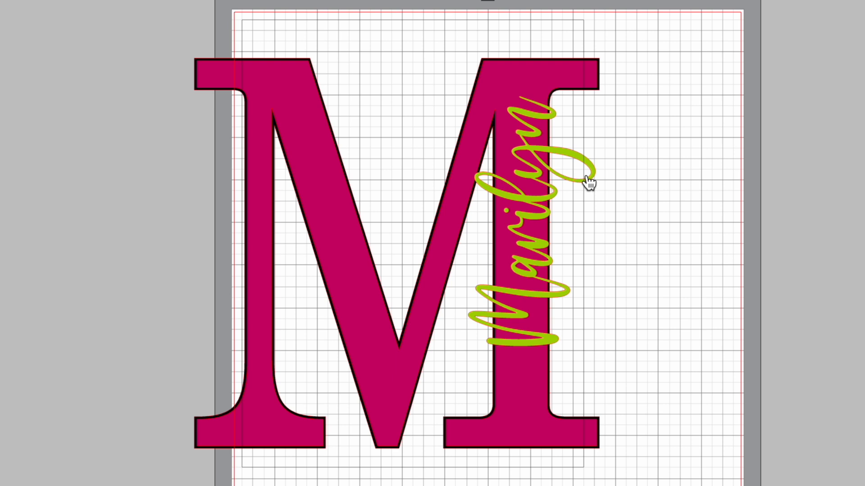
pyautogui.moveTo(588, 183); pyautogui.dragTo(618, 180)
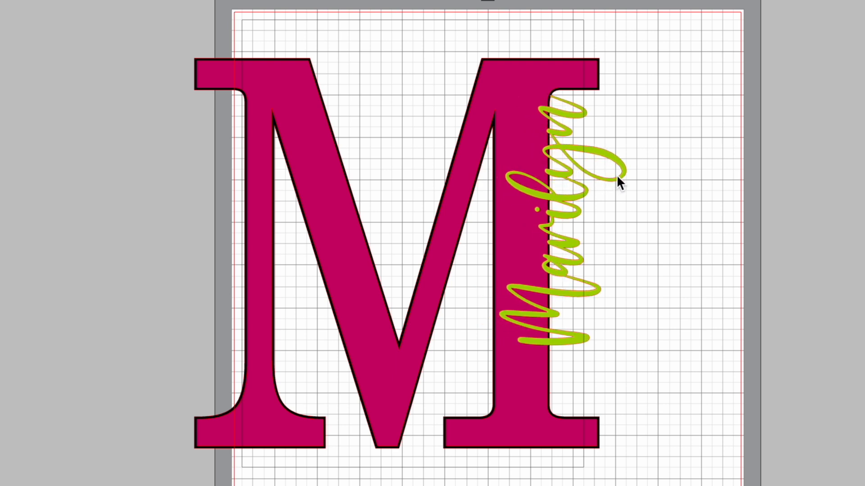
# Step: Enlarge the vertical name along the M's right stem to about 7.10 in long and 3.36 in across
pyautogui.click(545, 344)
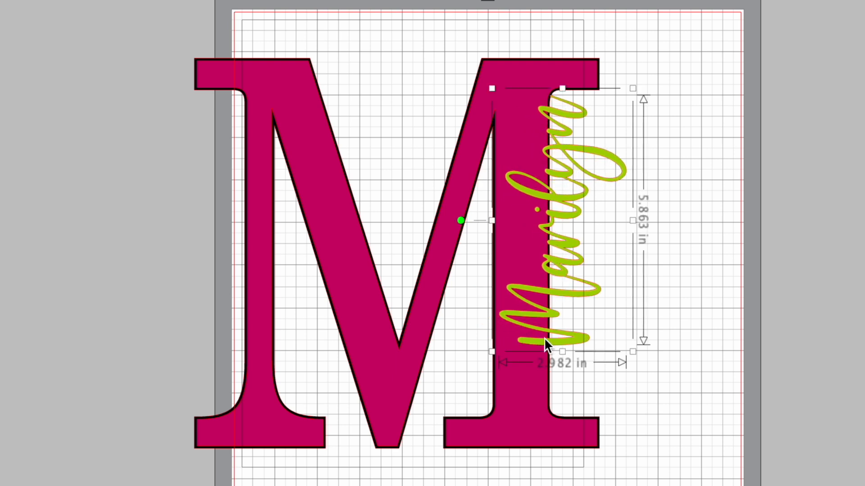
pyautogui.moveTo(635, 352); pyautogui.dragTo(652, 371)
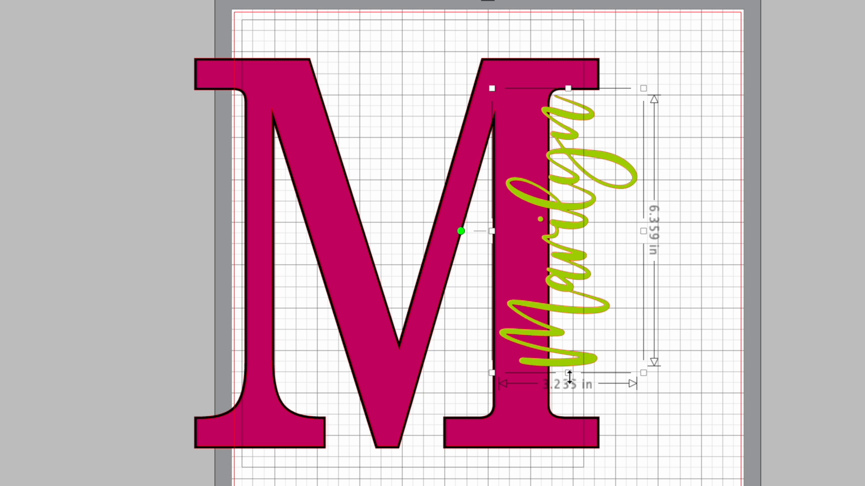
pyautogui.moveTo(569, 374); pyautogui.dragTo(565, 395)
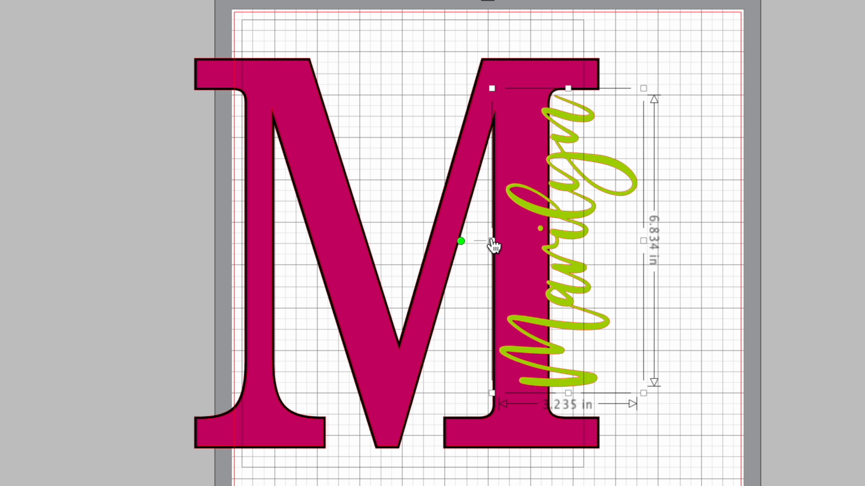
pyautogui.click(713, 298)
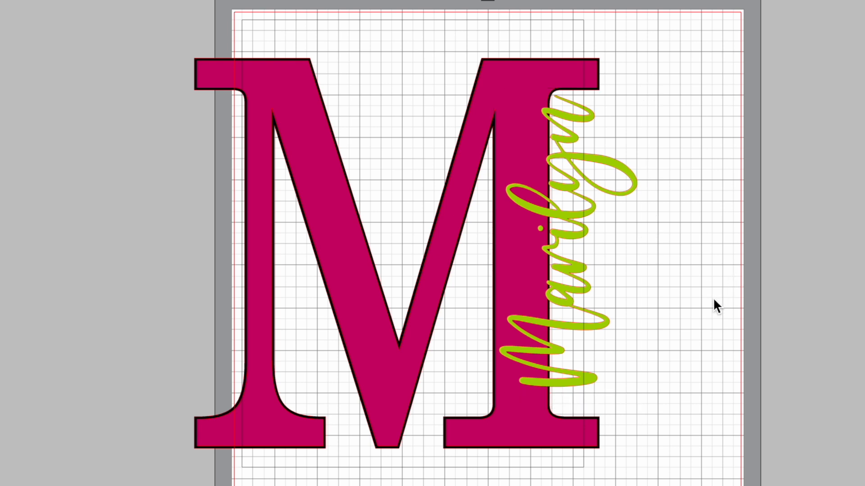
pyautogui.click(594, 326)
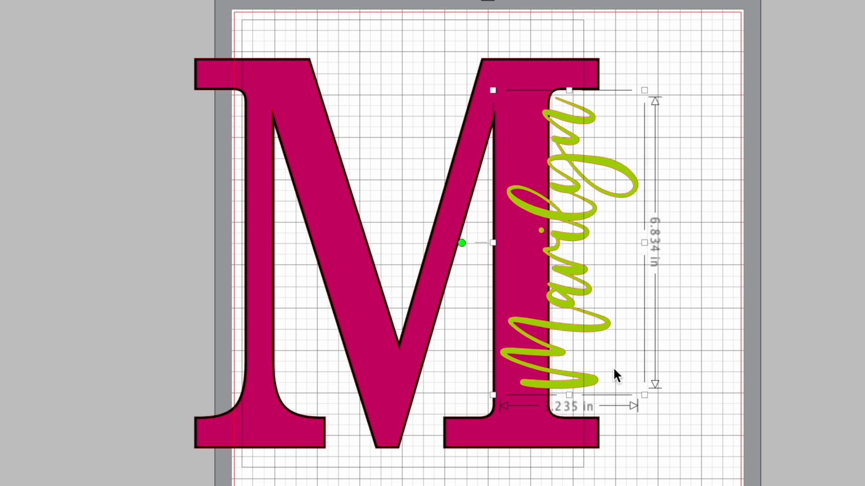
pyautogui.moveTo(645, 395); pyautogui.dragTo(655, 403)
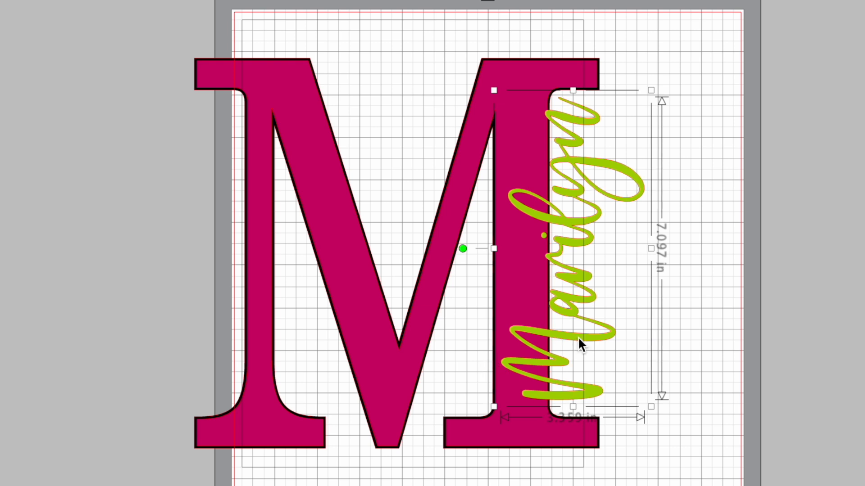
pyautogui.click(702, 180)
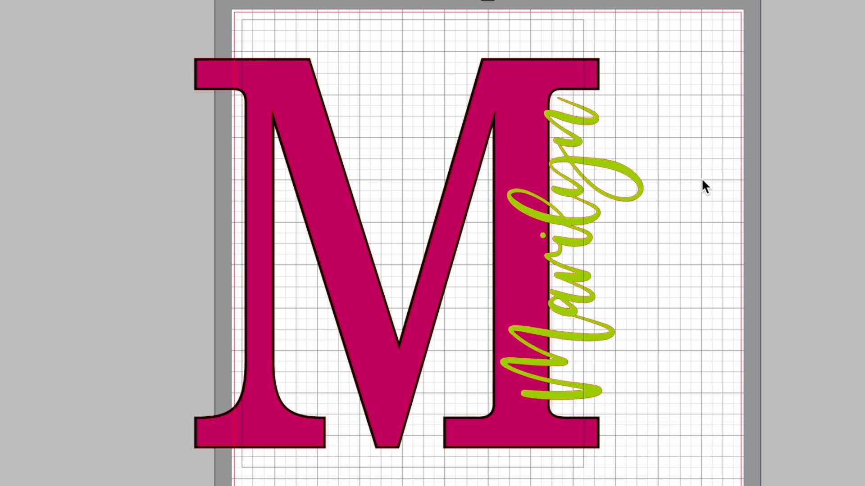
# Step: Tilt the name slightly counterclockwise over the M's right stem, and undo a trial move of the M to the left
pyautogui.click(583, 127)
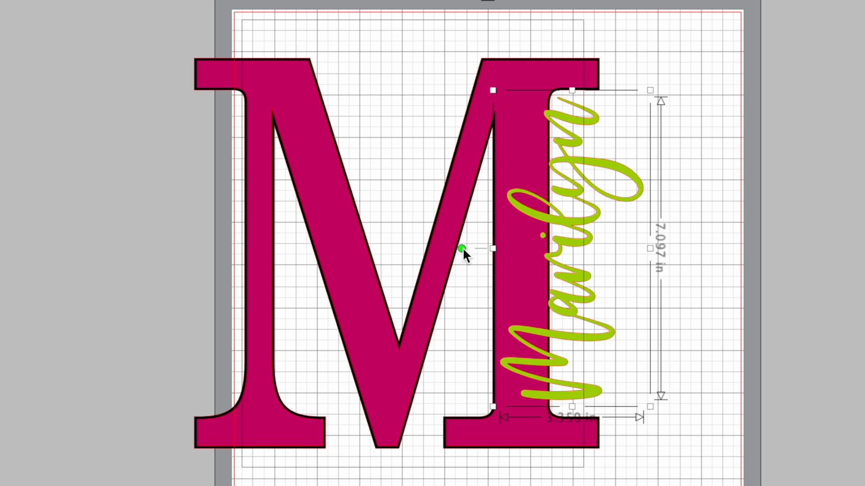
pyautogui.moveTo(463, 247); pyautogui.dragTo(463, 251)
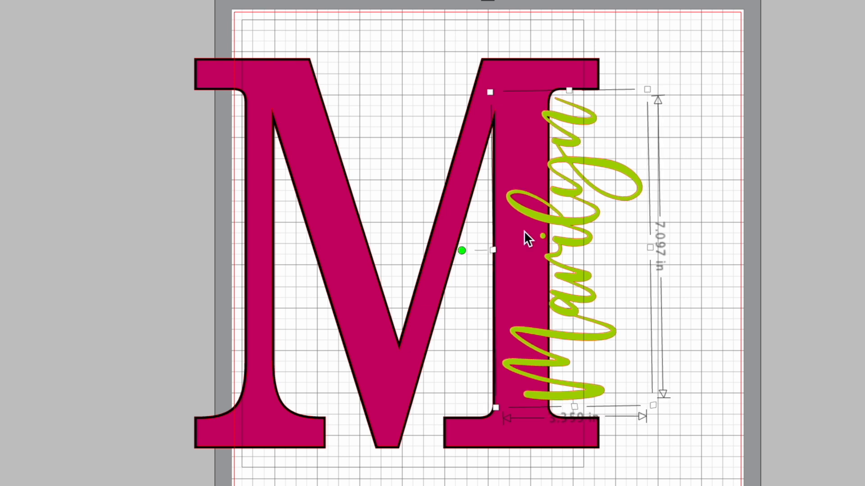
pyautogui.click(710, 224)
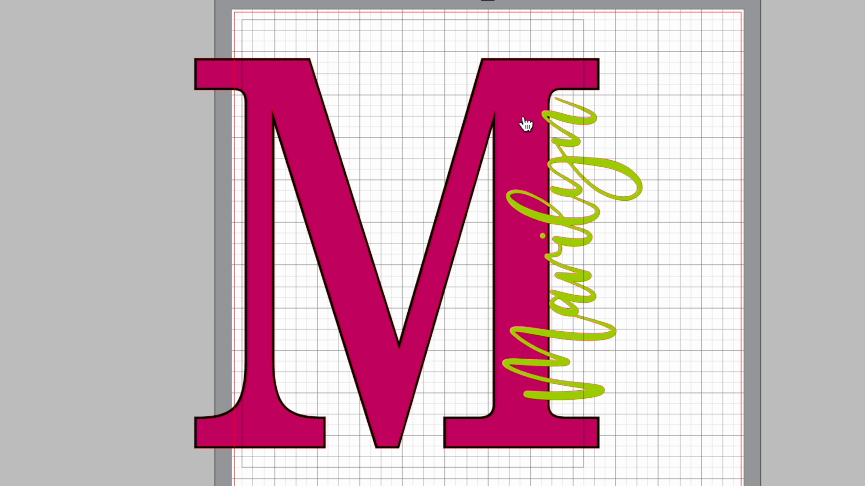
pyautogui.moveTo(523, 115); pyautogui.dragTo(454, 115)
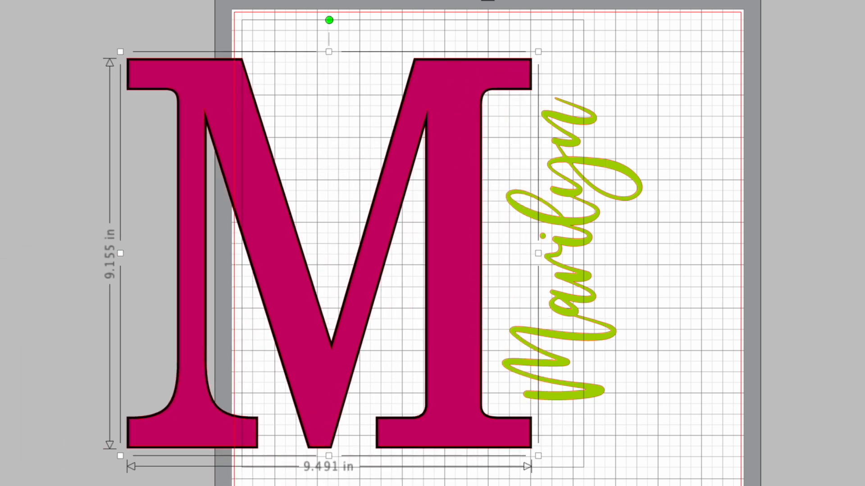
pyautogui.hotkey('ctrl', 'z')
# Step: Create an outward offset around the vertical name with a distance of 0.080 in and rounded corners
pyautogui.click(640, 190)
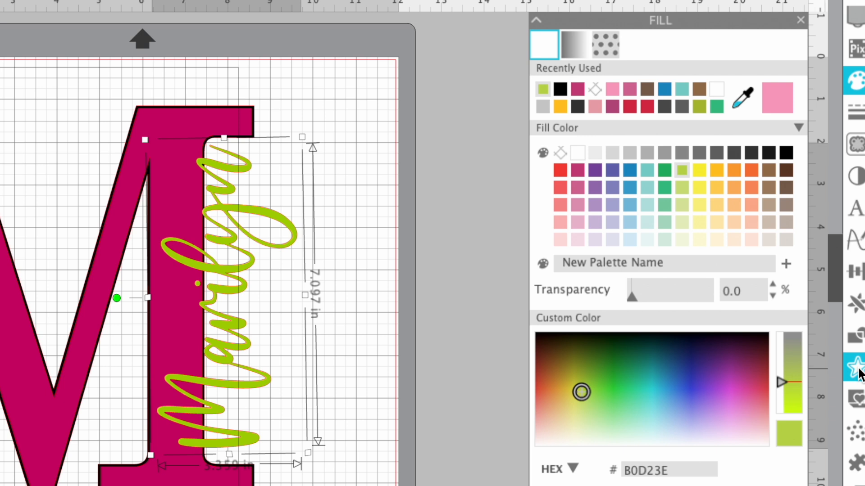
pyautogui.click(858, 371)
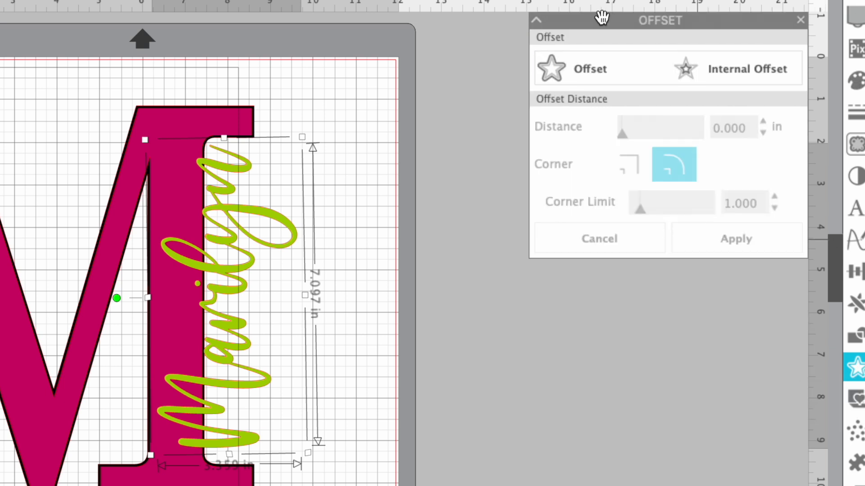
pyautogui.click(581, 66)
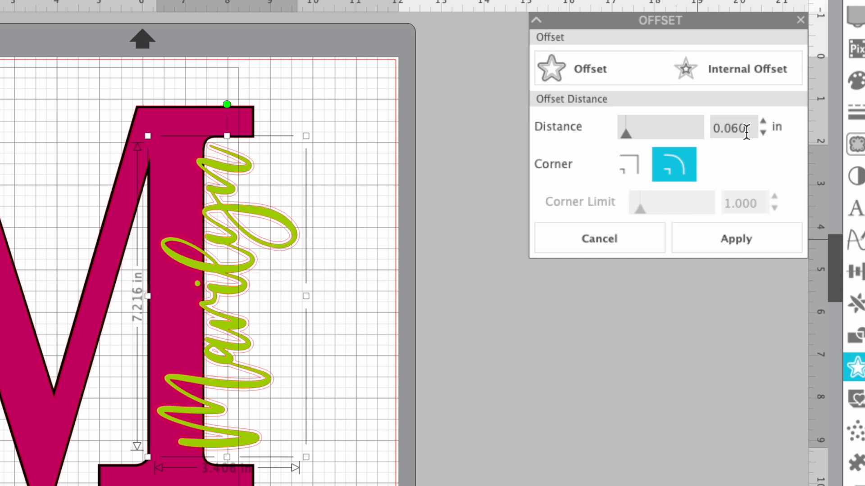
pyautogui.press('BackSpace')
pyautogui.press('BackSpace')
pyautogui.write('80')
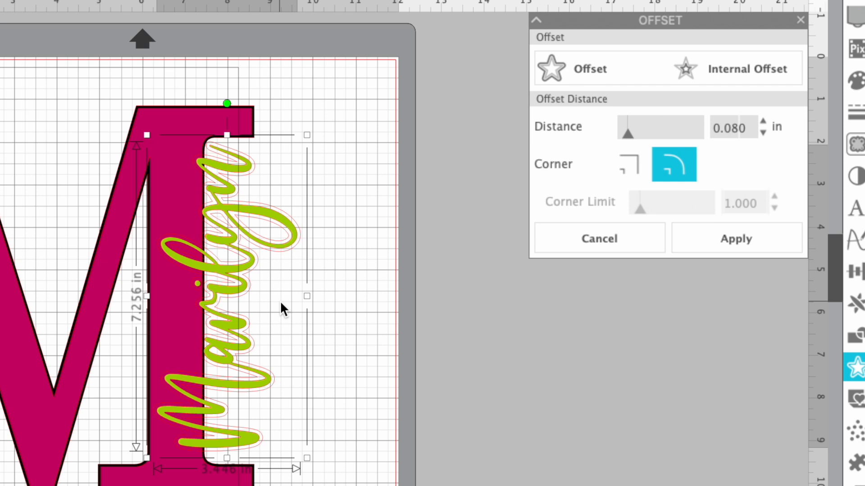
# Step: Select the layered M together with the name's offset and subtract the offset from the M
pyautogui.click(164, 114)
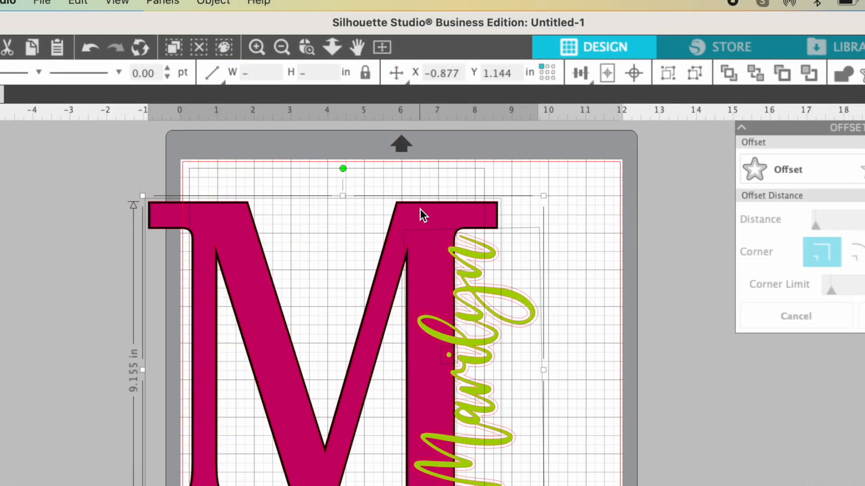
pyautogui.click(215, 3)
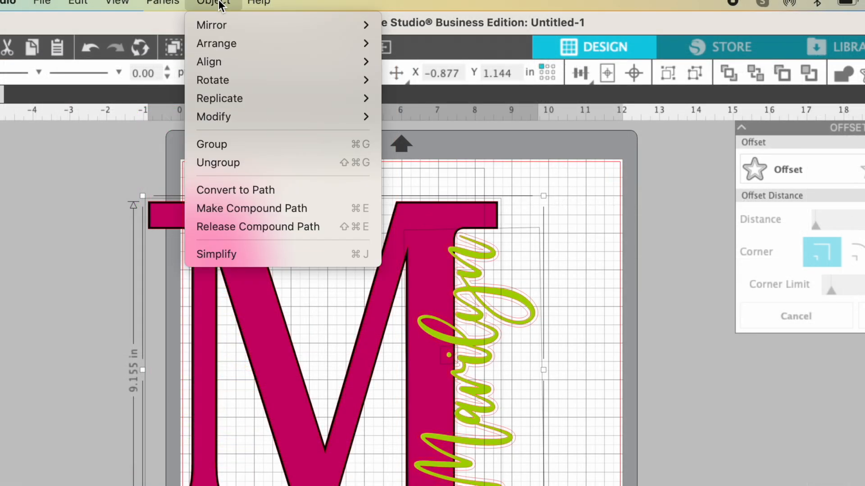
pyautogui.moveTo(225, 115)
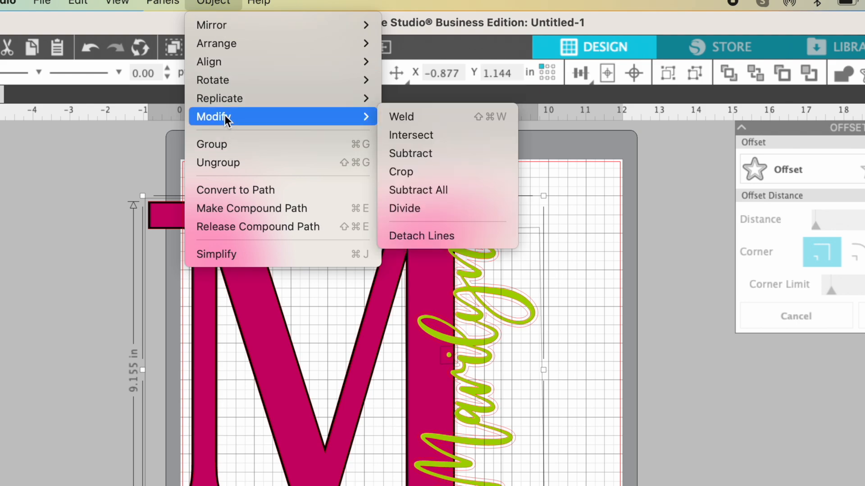
pyautogui.click(446, 153)
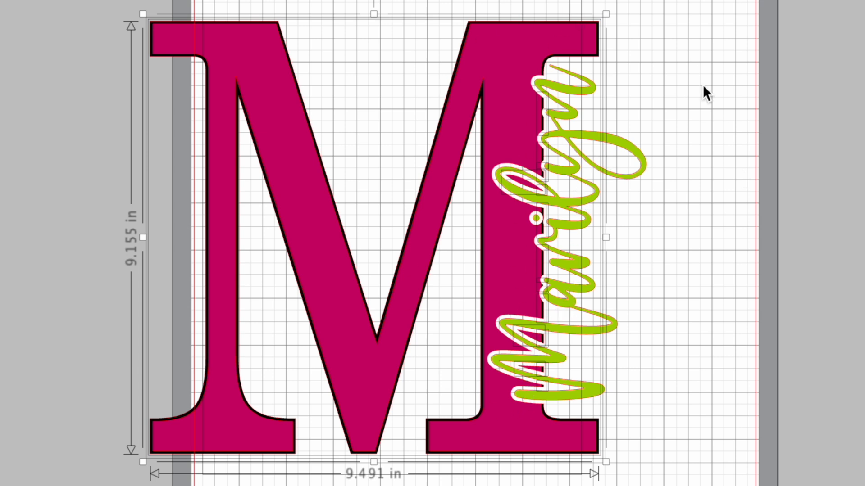
# Step: Select the whole design, M and name together, and move it to the right so it lies within the mat
pyautogui.moveTo(496, 69); pyautogui.dragTo(396, 183)
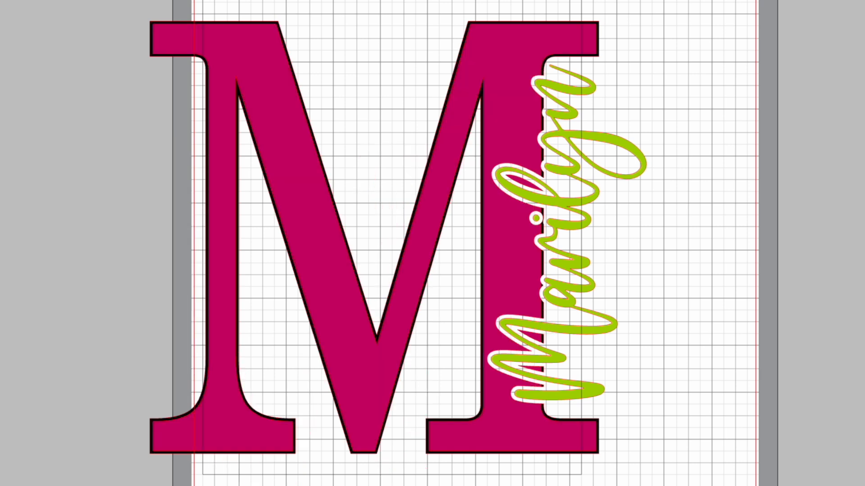
pyautogui.moveTo(85, 0); pyautogui.dragTo(756, 485)
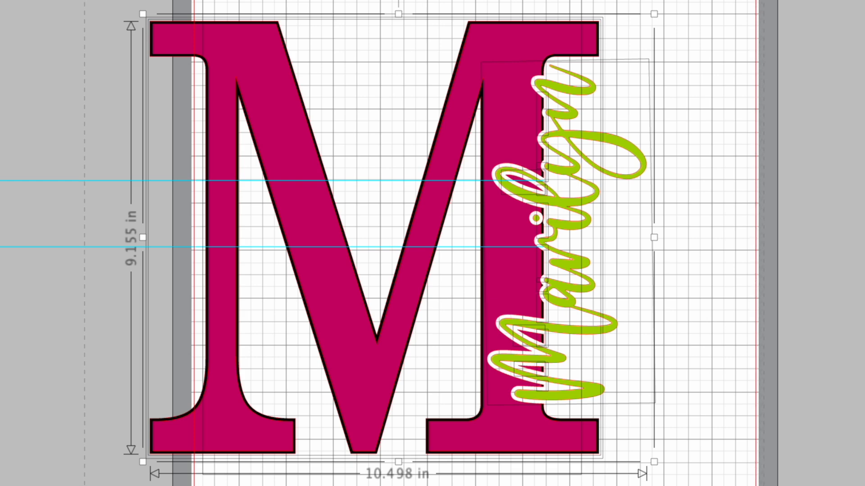
pyautogui.moveTo(562, 444); pyautogui.dragTo(643, 459)
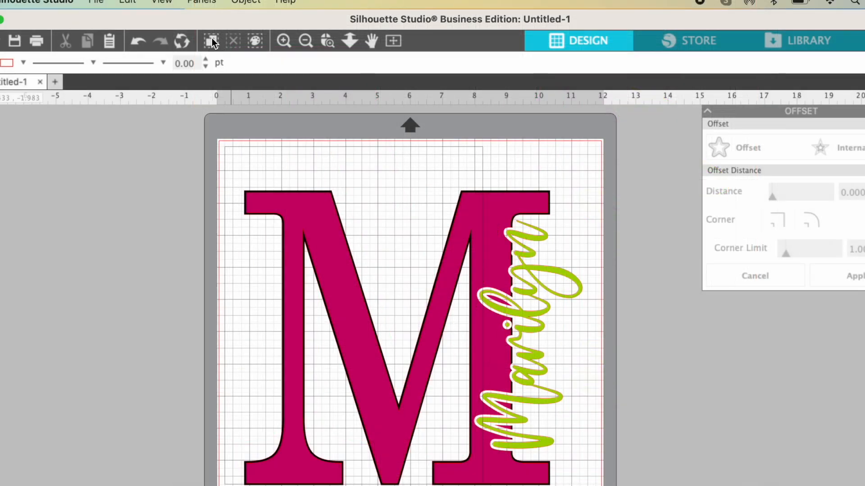
# Step: Select all the lime green shapes, RGB (176,210,62), by their fill colour
pyautogui.click(201, 2)
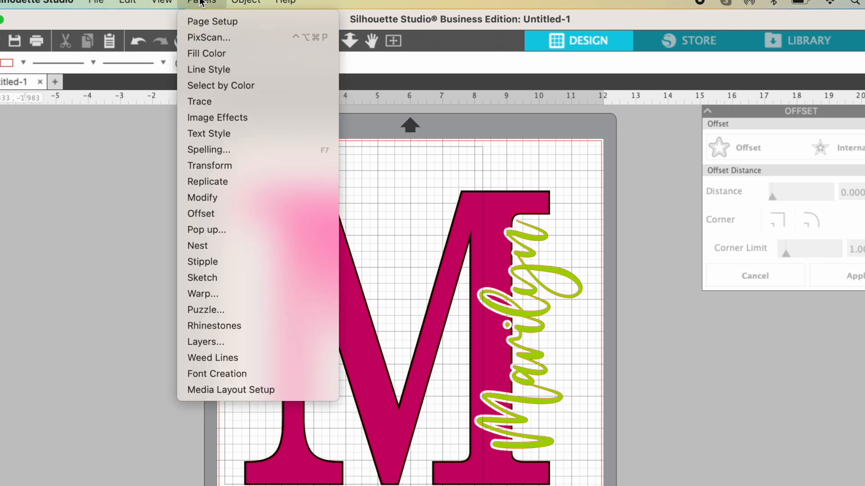
pyautogui.click(214, 85)
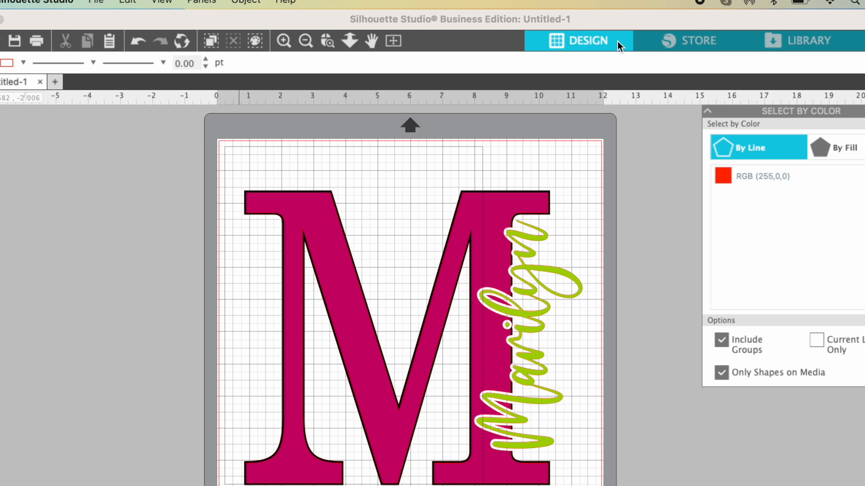
pyautogui.click(839, 149)
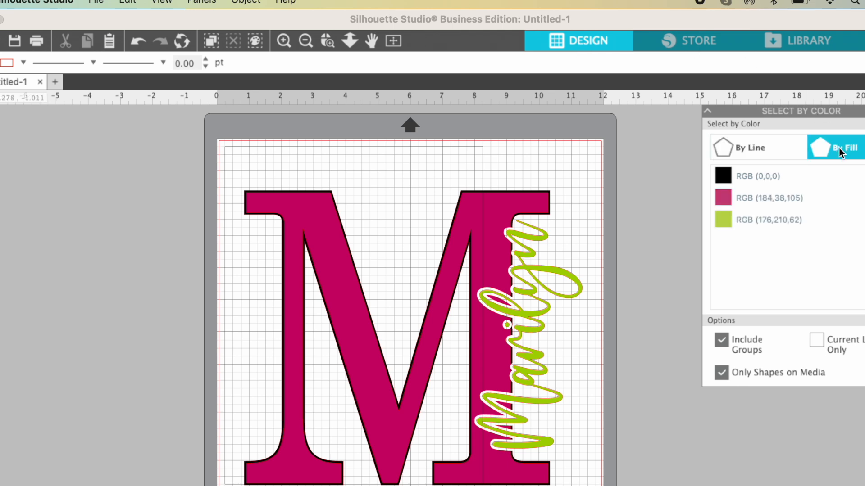
pyautogui.click(725, 220)
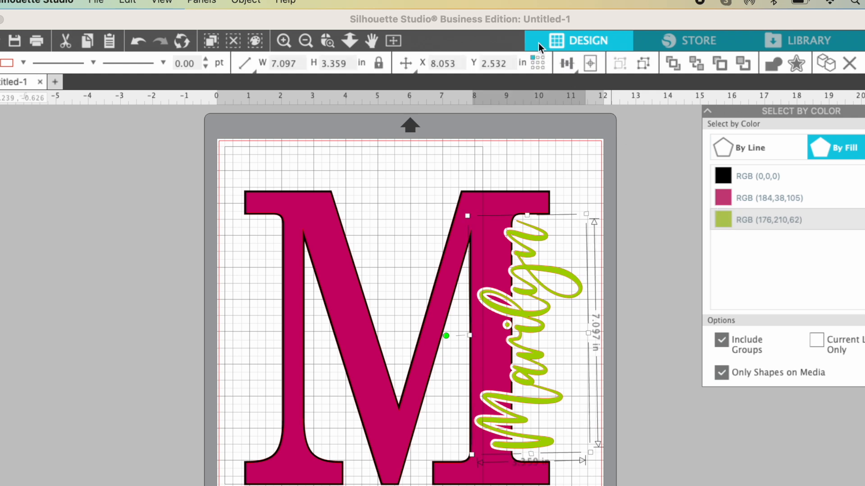
pyautogui.click(245, 3)
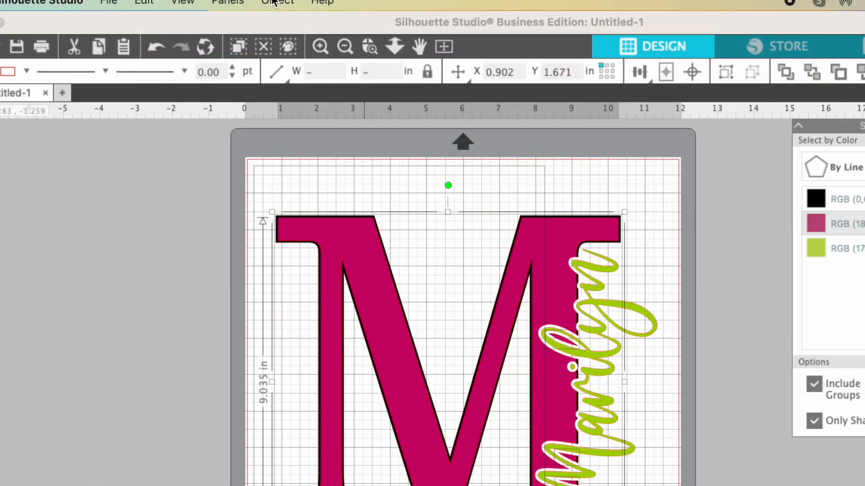
# Step: Group the selected magenta shapes, then select the black shapes by fill colour and group them as well
pyautogui.click(273, 2)
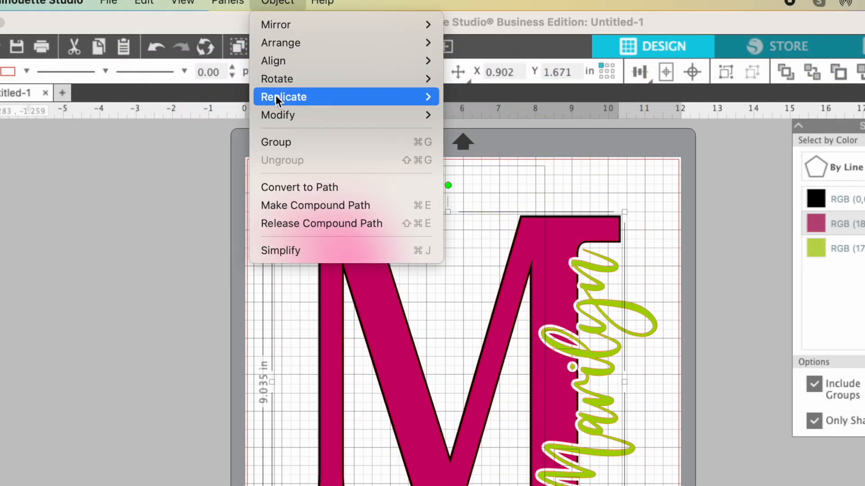
pyautogui.click(280, 143)
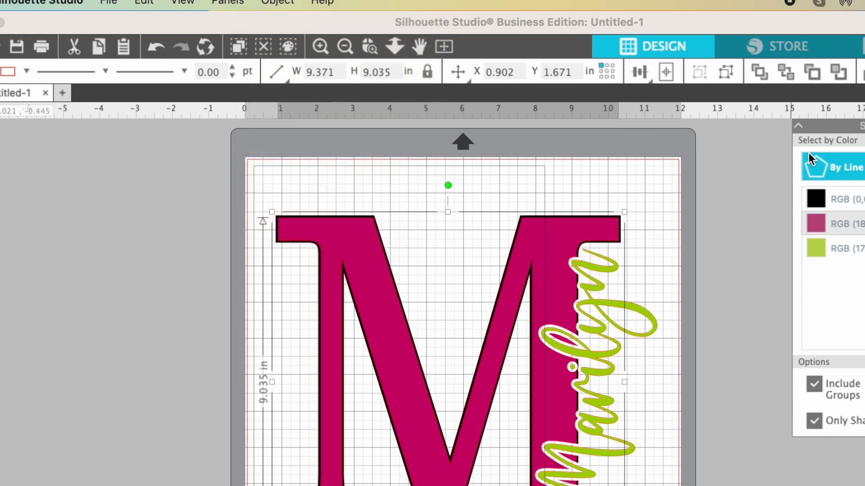
pyautogui.click(828, 193)
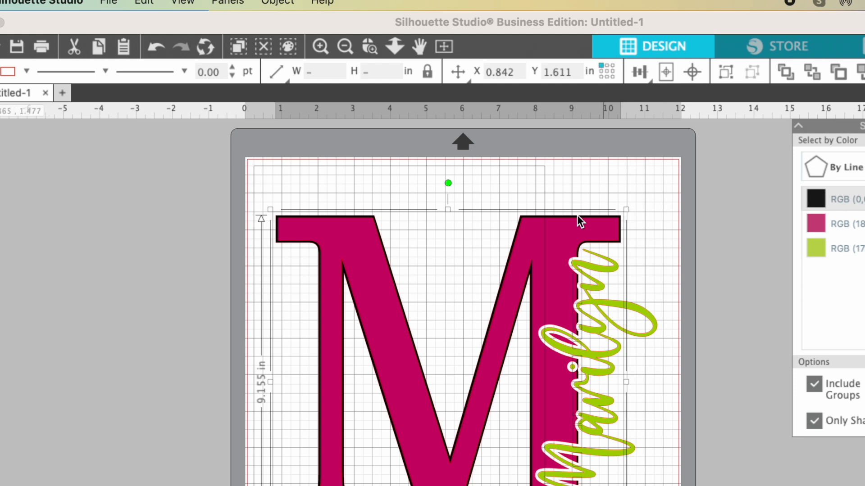
pyautogui.click(277, 2)
pyautogui.click(278, 143)
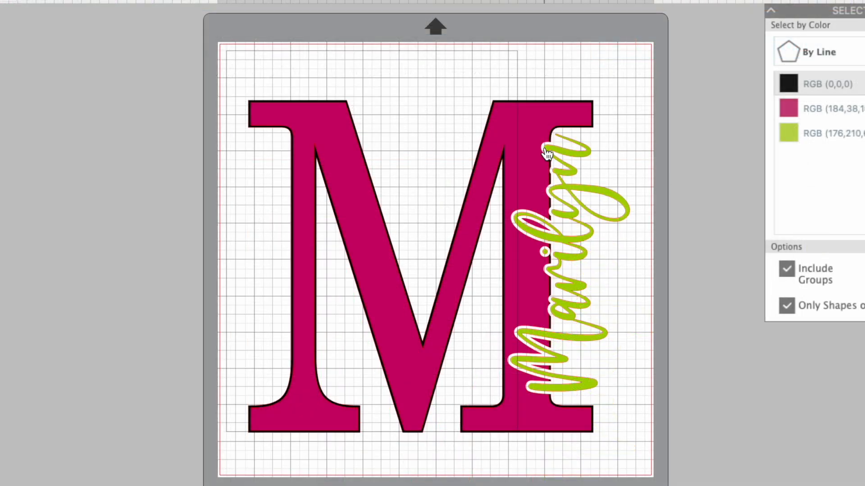
# Step: Pull the magenta M, the black offset and the name apart to check each colour's grouping, and restore their positions
pyautogui.moveTo(516, 153); pyautogui.dragTo(220, 174)
pyautogui.moveTo(498, 108); pyautogui.dragTo(402, 153)
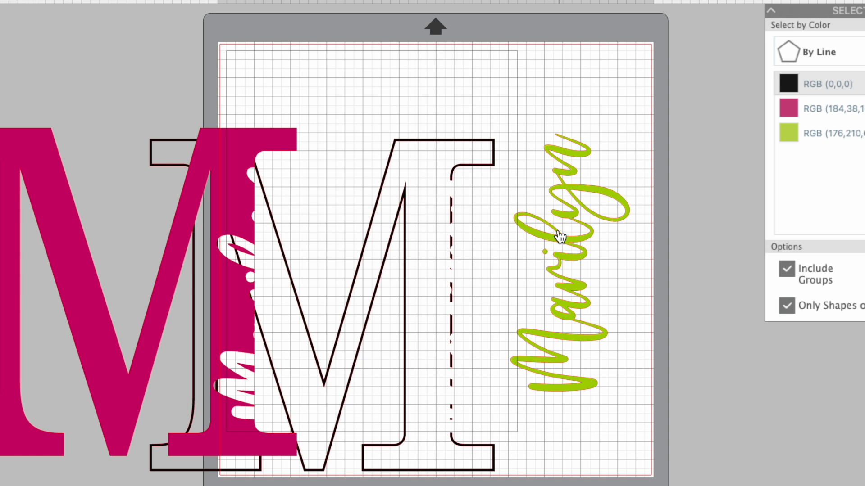
pyautogui.moveTo(556, 244); pyautogui.dragTo(574, 231)
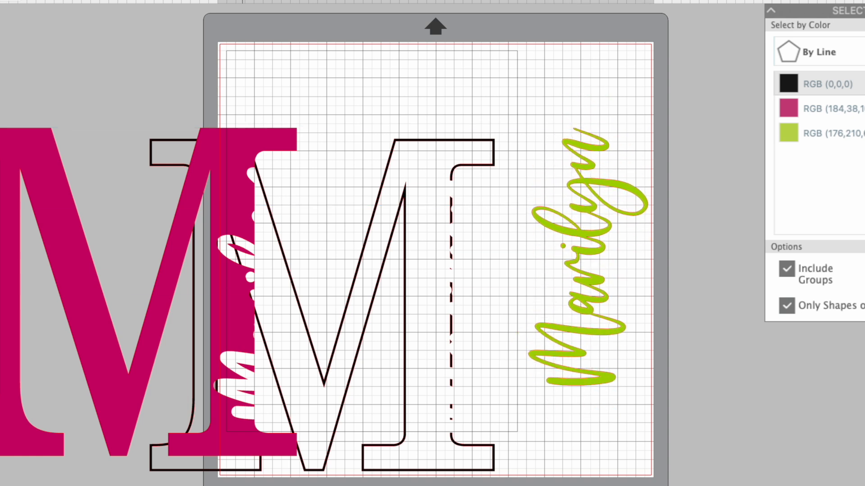
pyautogui.moveTo(574, 231); pyautogui.dragTo(556, 237)
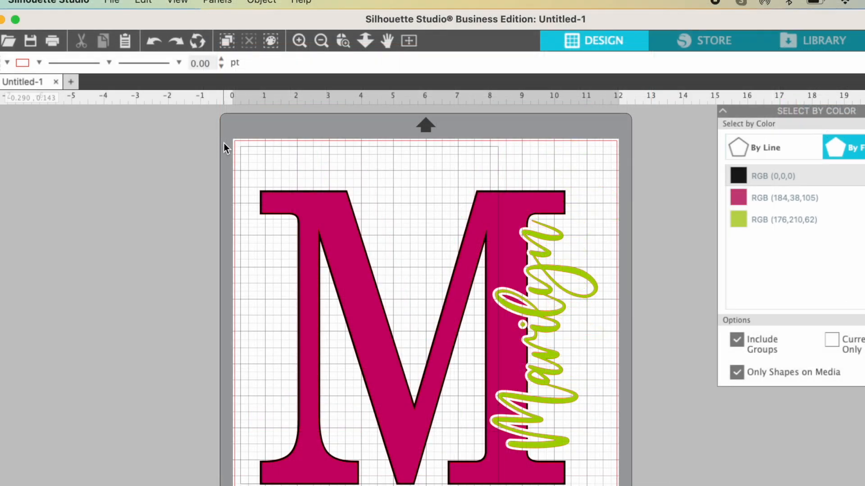
# Step: Select the whole design, both M layers and the name, and group it into one object
pyautogui.moveTo(224, 144); pyautogui.dragTo(549, 431)
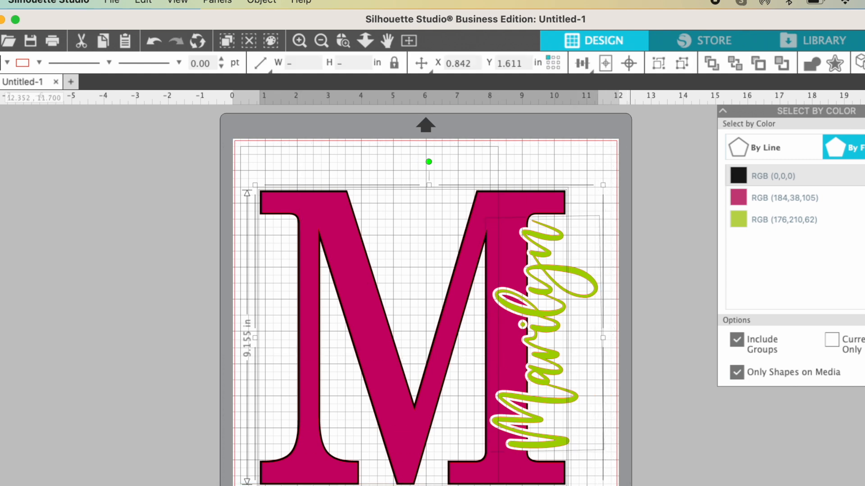
pyautogui.click(261, 2)
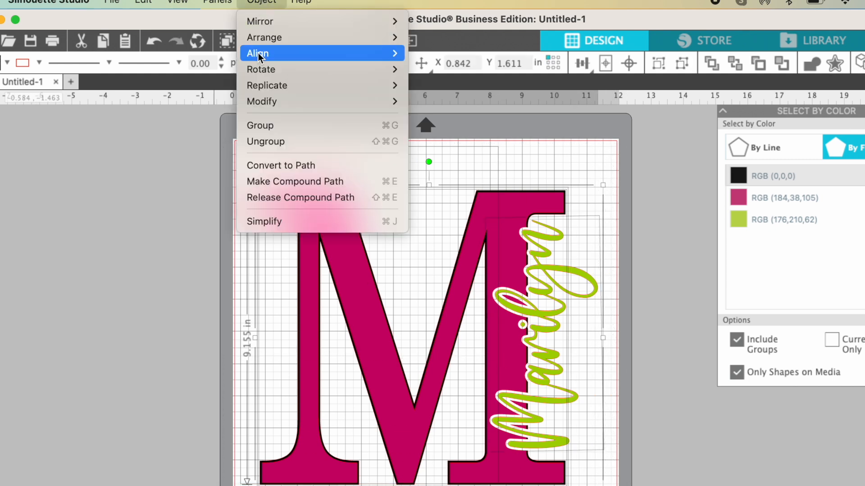
pyautogui.click(263, 125)
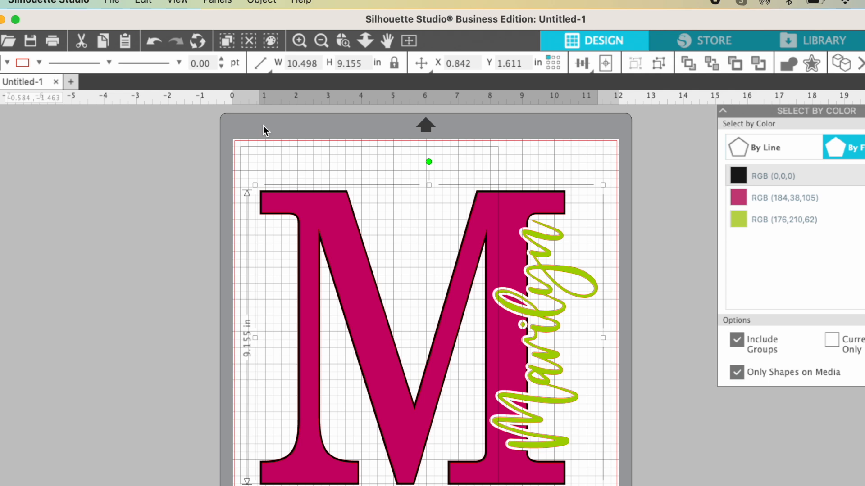
# Step: Save the design to the hard drive on the Desktop in SVG format under the file name M Knockout
pyautogui.click(113, 3)
pyautogui.moveTo(132, 142)
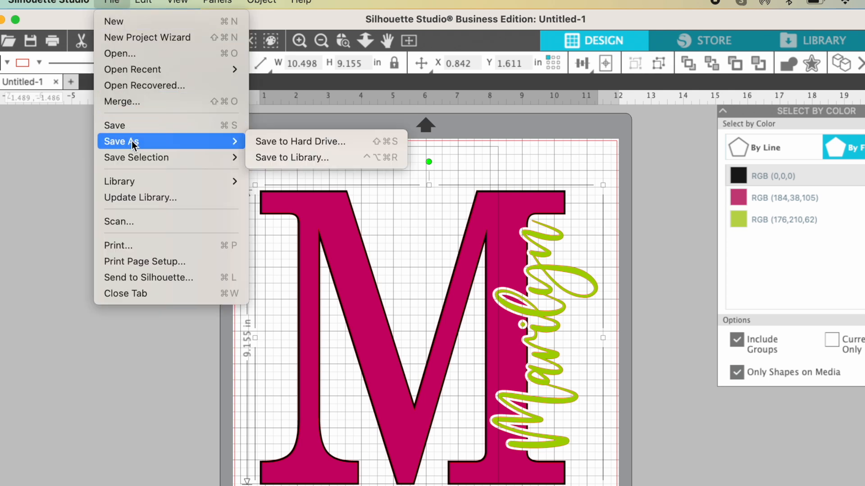
pyautogui.click(287, 141)
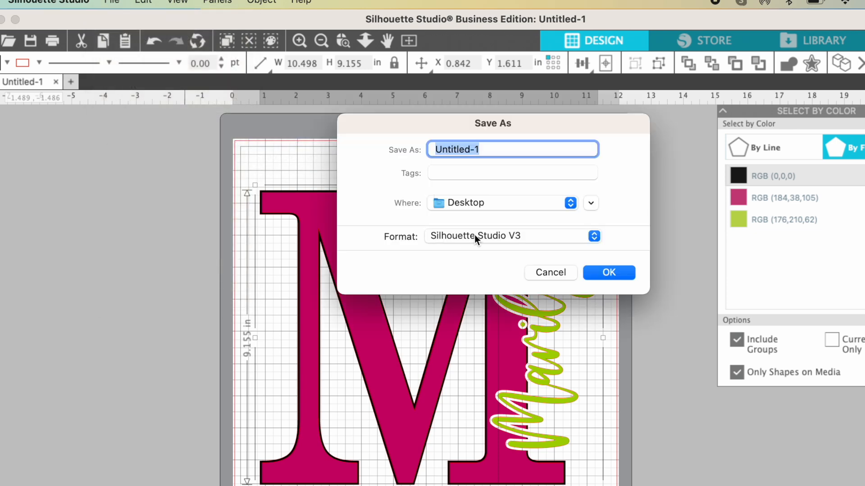
pyautogui.click(476, 236)
pyautogui.click(455, 270)
pyautogui.write('M Knock')
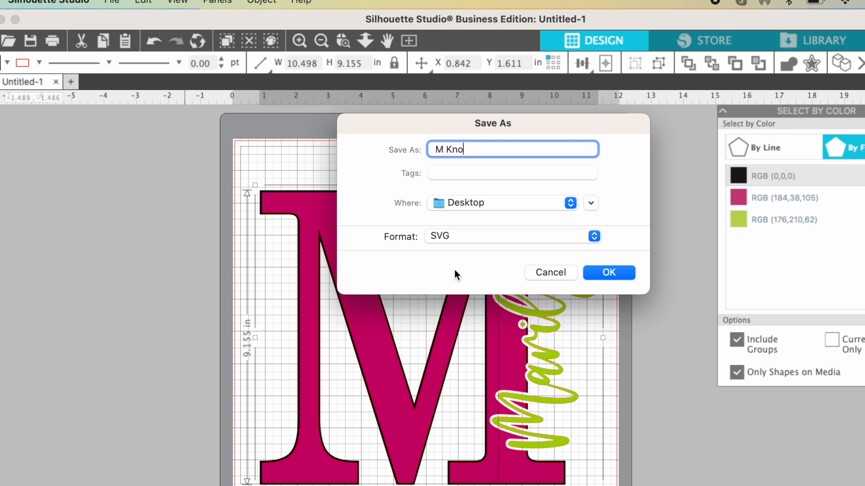
pyautogui.write('out')
pyautogui.click(619, 274)
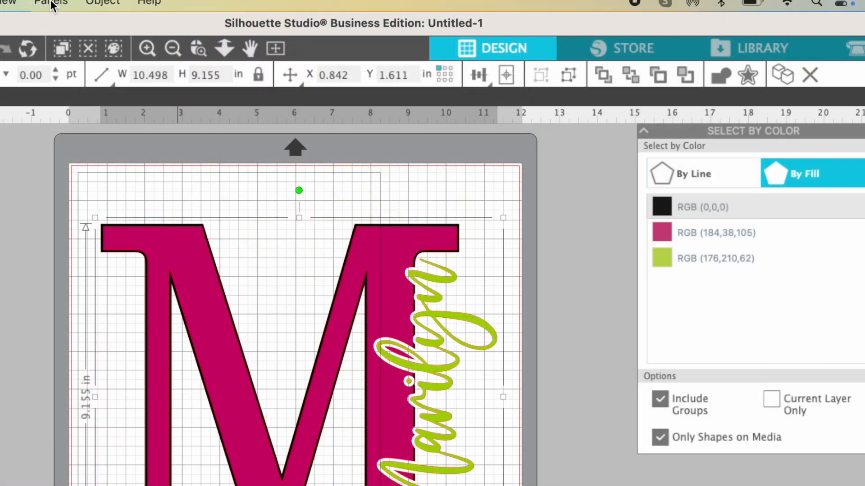
# Step: Set the line colour of the whole grouped design to transparent in the line style settings
pyautogui.click(51, 3)
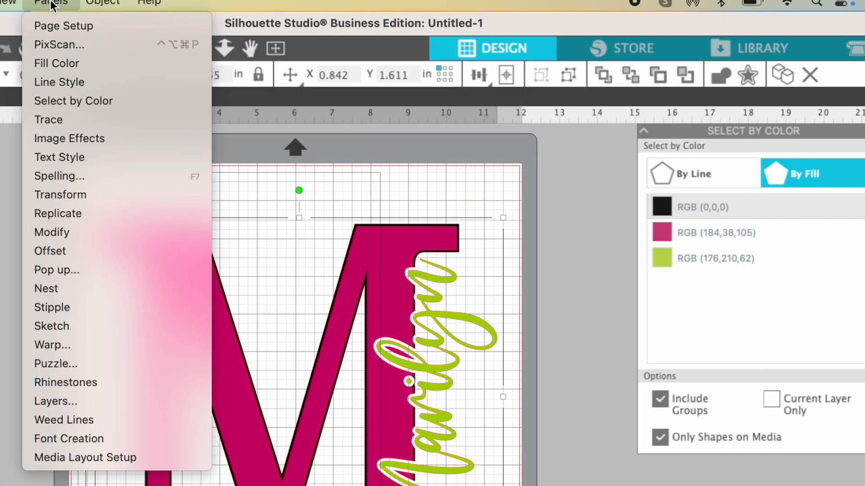
pyautogui.click(58, 82)
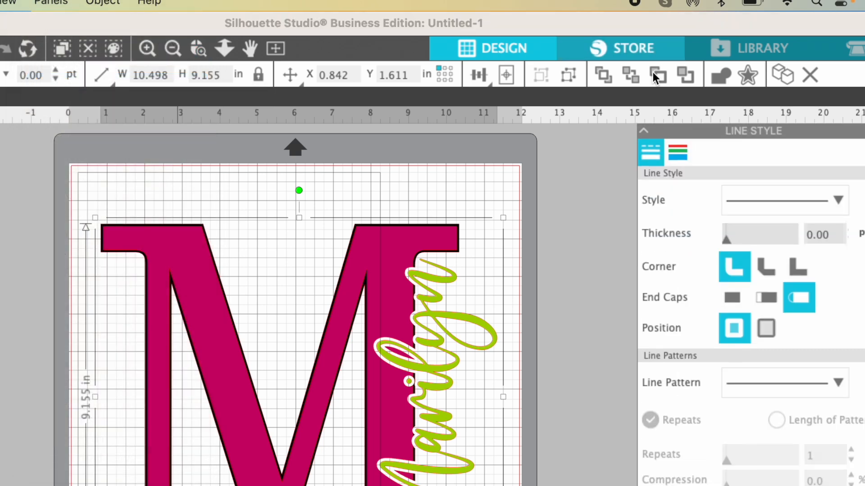
pyautogui.click(680, 154)
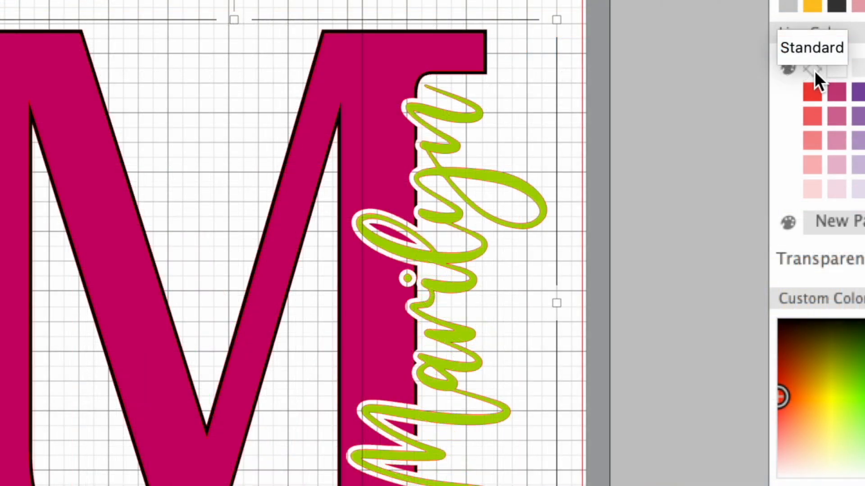
pyautogui.click(815, 71)
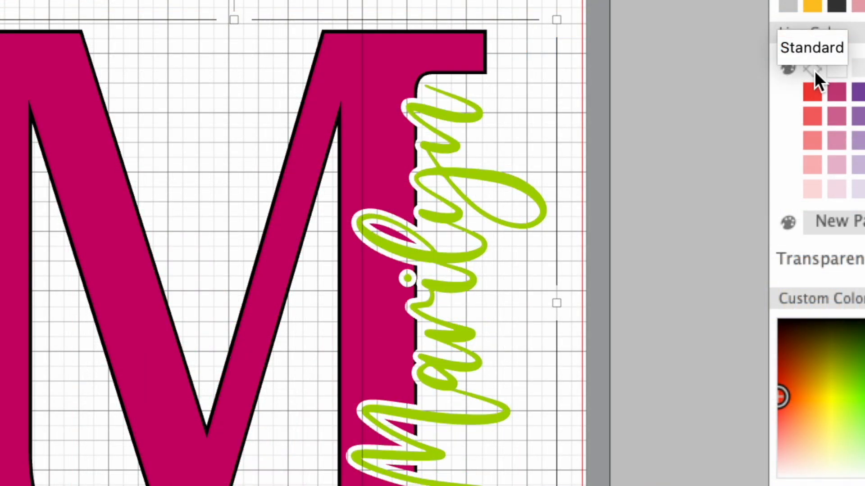